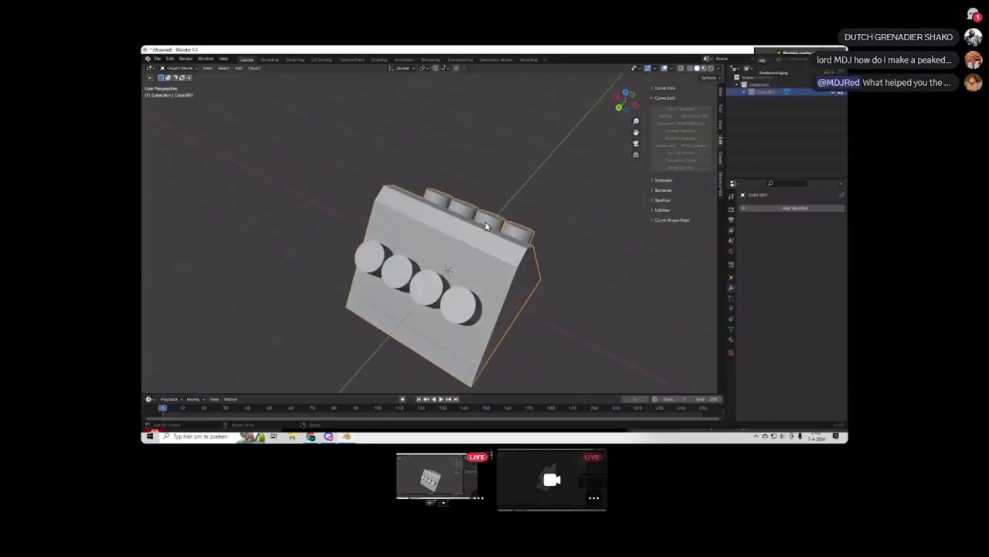
# Delete the existing block mesh with the cylindrical studs from the scene.
pyautogui.press('x')
pyautogui.click(533, 208)
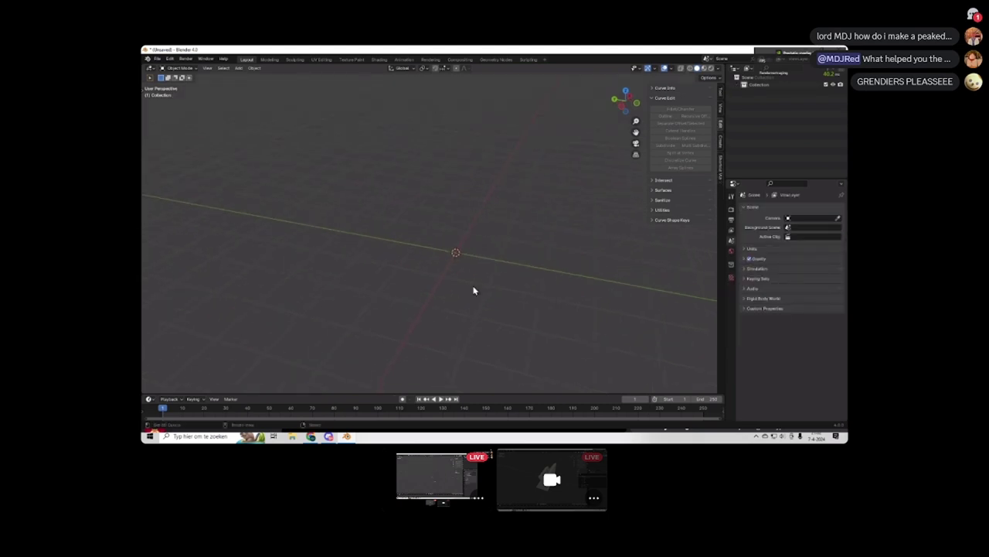
# Switch to the browser to examine the bad versus good face topology image, and return to Blender.
pyautogui.hotkey('alt', 'Tab')
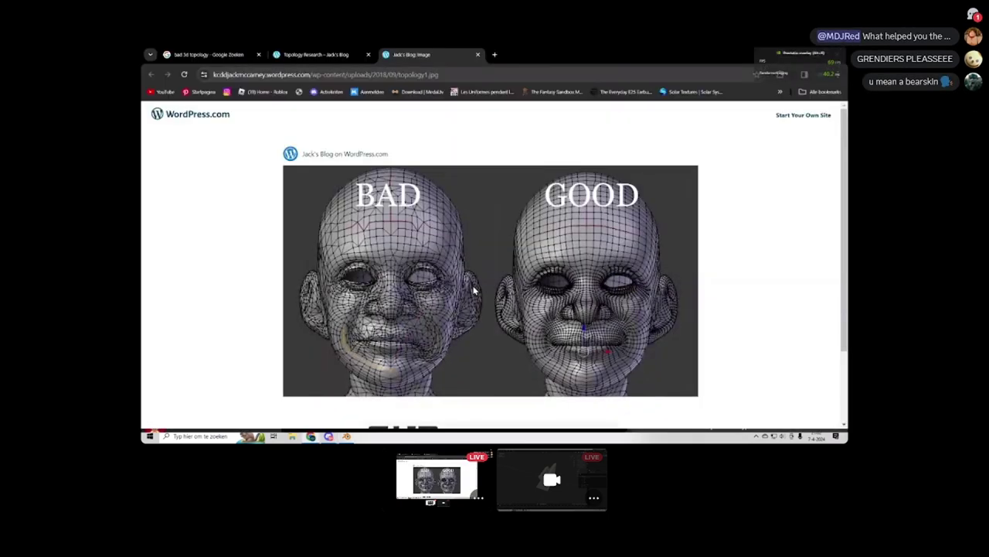
pyautogui.hotkey('alt', 'Tab')
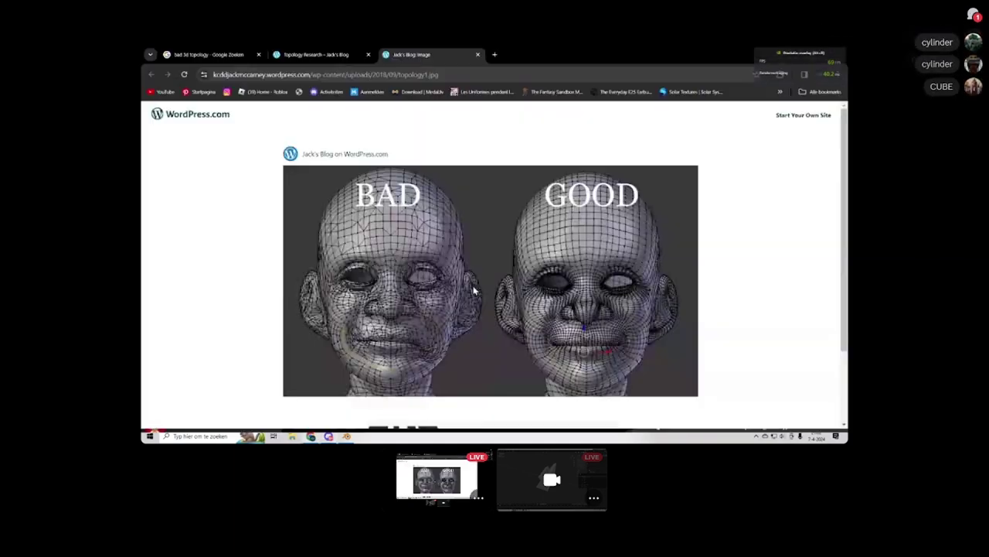
pyautogui.hotkey('alt', 'Tab')
pyautogui.hotkey('alt', 'Tab')
# Add a cylinder mesh to the empty scene and expand its creation settings.
pyautogui.hotkey('shift', 'a')
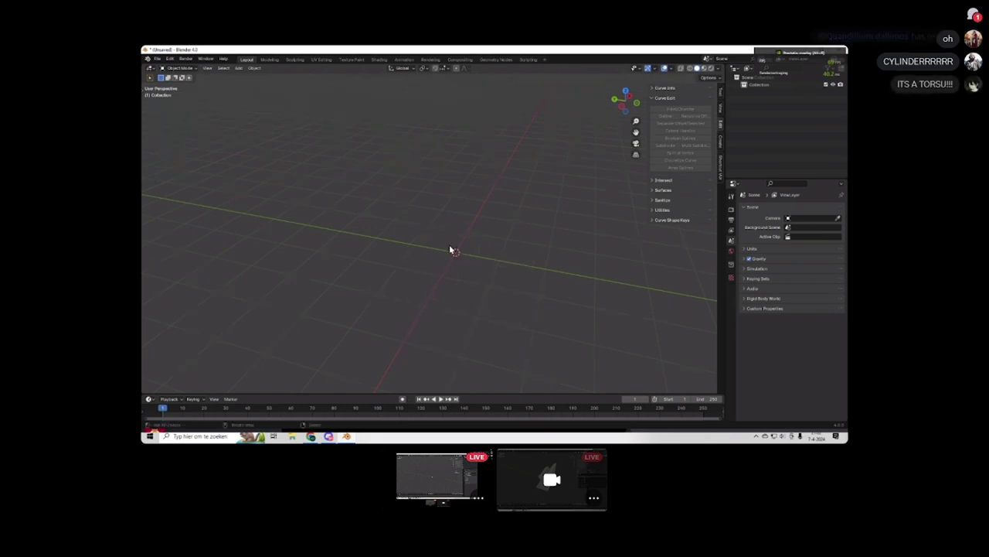
pyautogui.hotkey('shift', 'a')
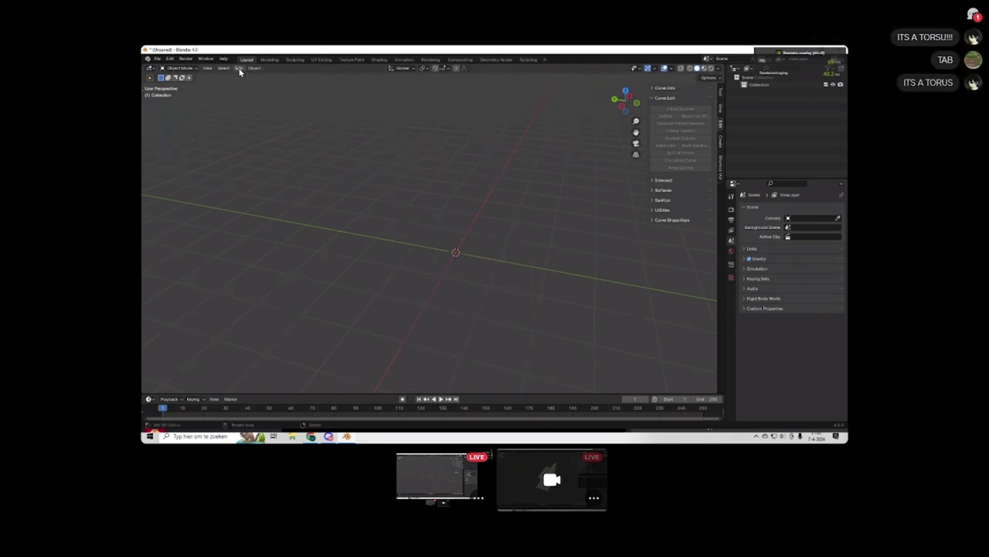
pyautogui.hotkey('shift', 'a')
pyautogui.moveTo(509, 246)
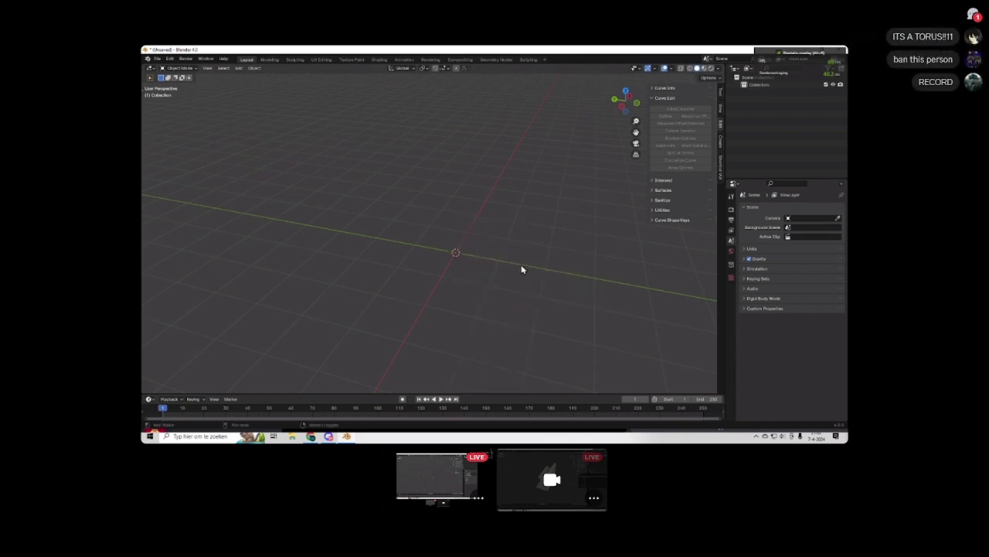
pyautogui.hotkey('shift', 'a')
pyautogui.moveTo(523, 265)
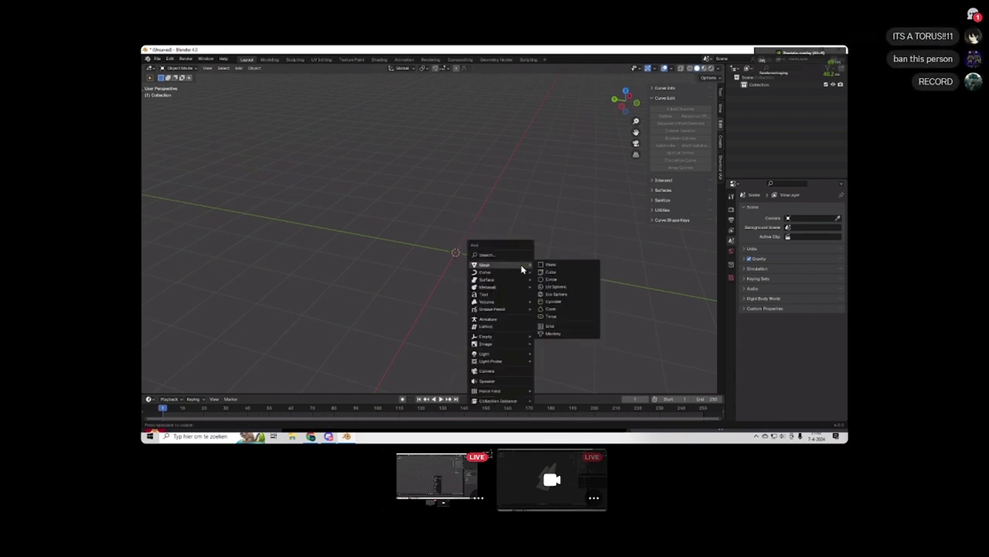
pyautogui.click(566, 303)
pyautogui.scroll(3, 460, 222)
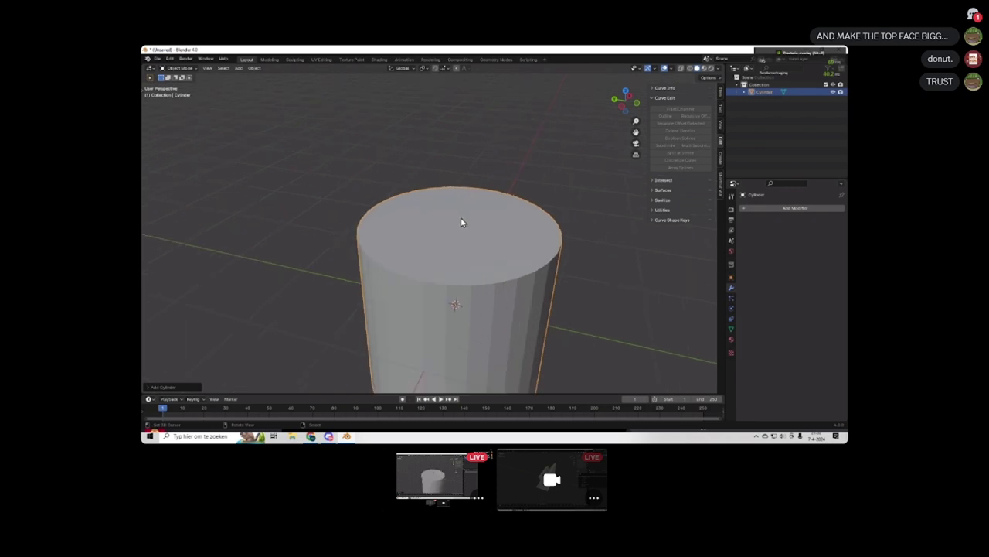
pyautogui.click(173, 391)
pyautogui.scroll(-6, 324, 245)
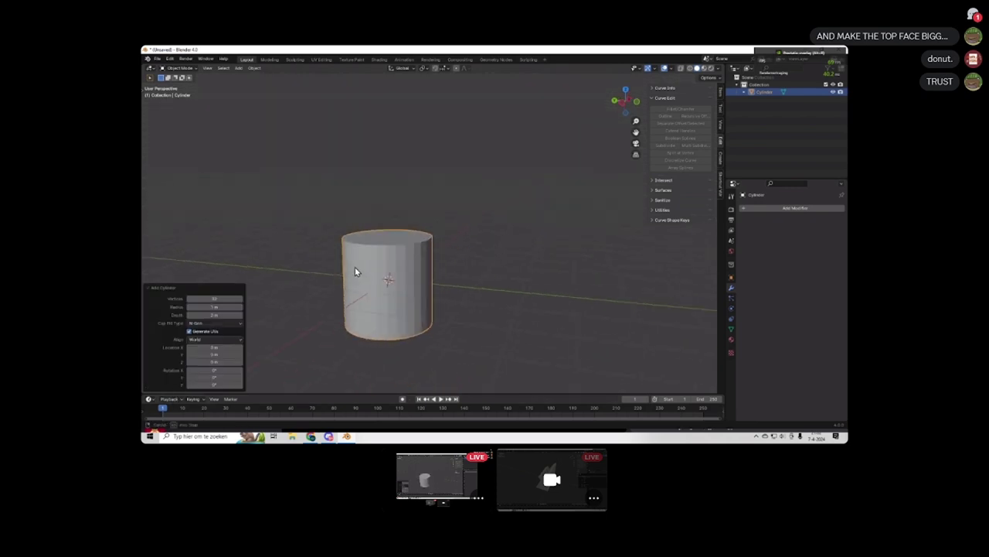
pyautogui.scroll(2, 360, 255)
pyautogui.moveTo(360, 255); pyautogui.dragTo(425, 283, button='middle')
pyautogui.scroll(3, 371, 328)
pyautogui.moveTo(371, 328); pyautogui.dragTo(245, 307, button='middle')
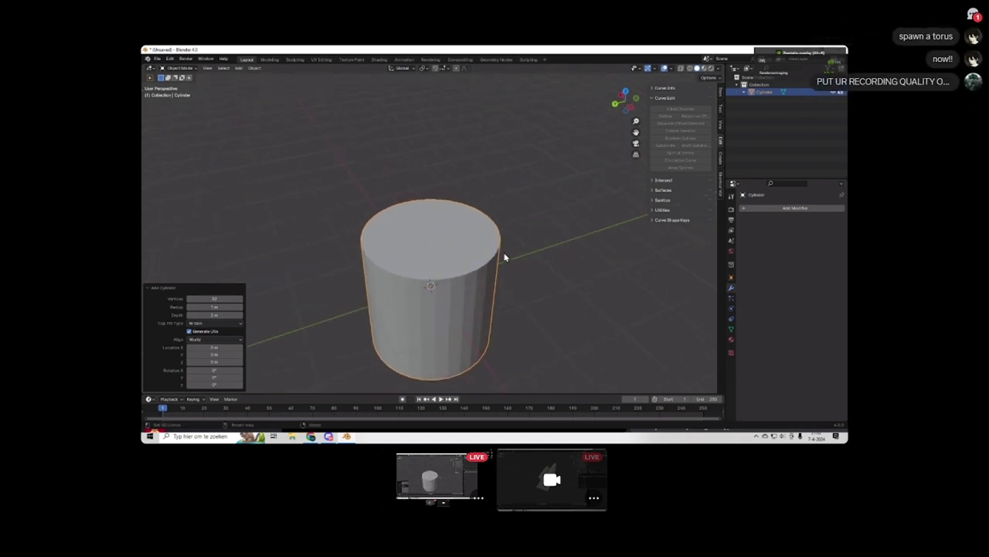
pyautogui.scroll(1, 464, 275)
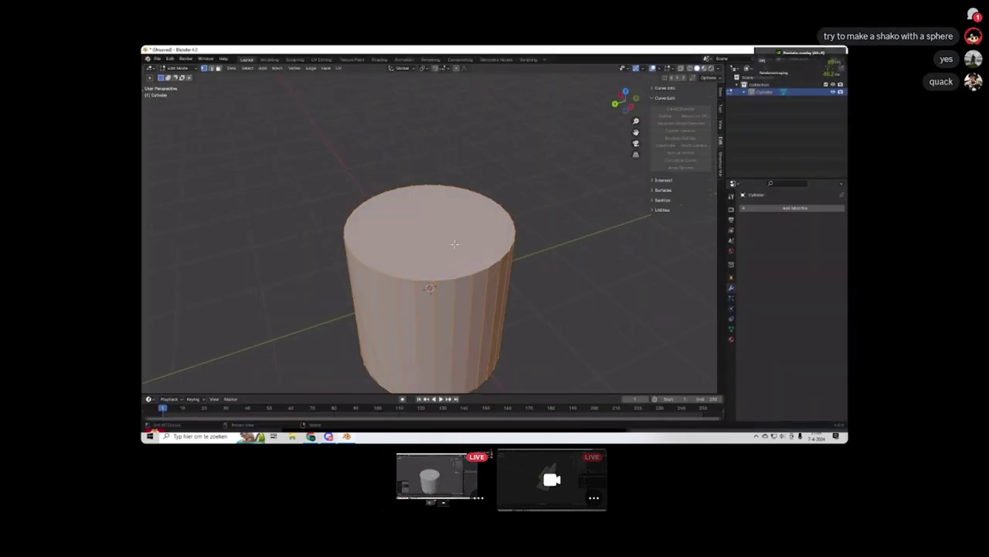
# Replace the cylinder with a newly added one and set its vertex count to 20.
pyautogui.press('x')
pyautogui.click(458, 250)
pyautogui.hotkey('shift', 'a')
pyautogui.moveTo(453, 246)
pyautogui.click(490, 281)
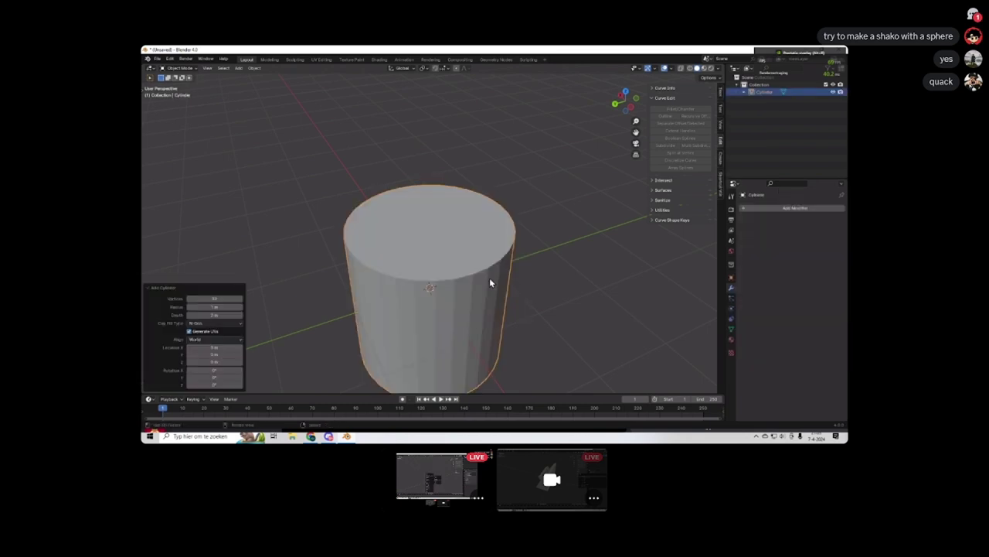
pyautogui.click(221, 299)
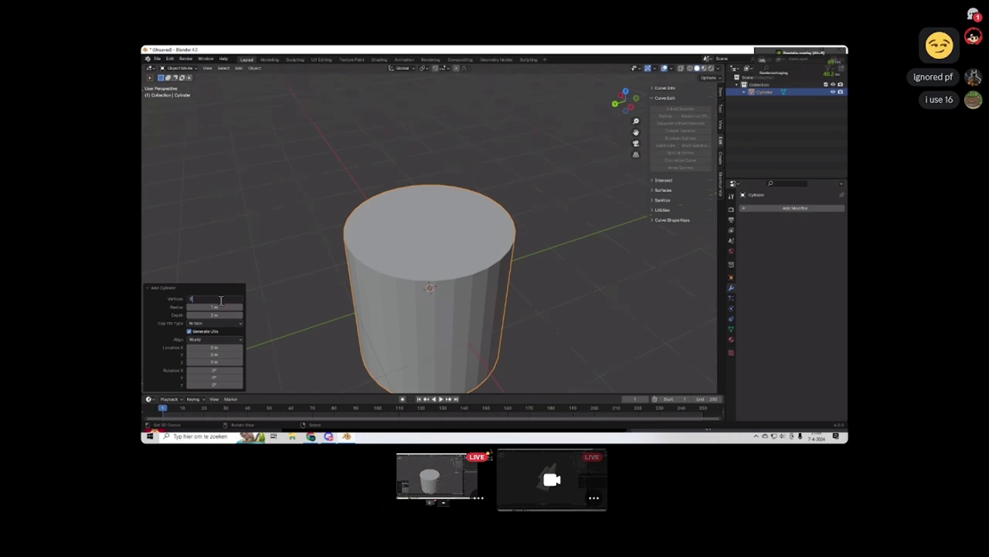
pyautogui.write('16')
pyautogui.press('Return')
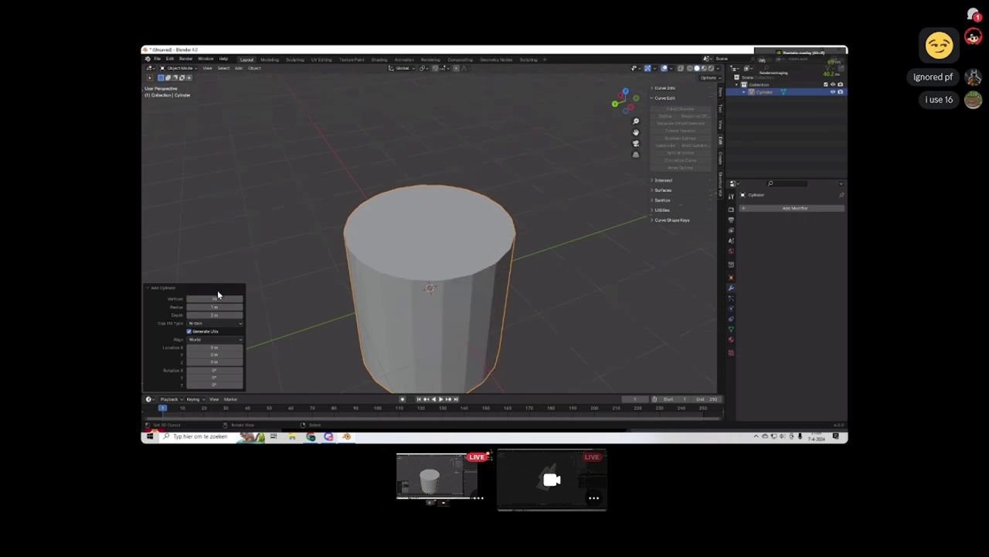
pyautogui.scroll(-3, 503, 252)
pyautogui.moveTo(504, 251); pyautogui.dragTo(480, 267, button='middle')
pyautogui.scroll(4, 464, 255)
pyautogui.scroll(-5, 466, 286)
pyautogui.scroll(2, 474, 310)
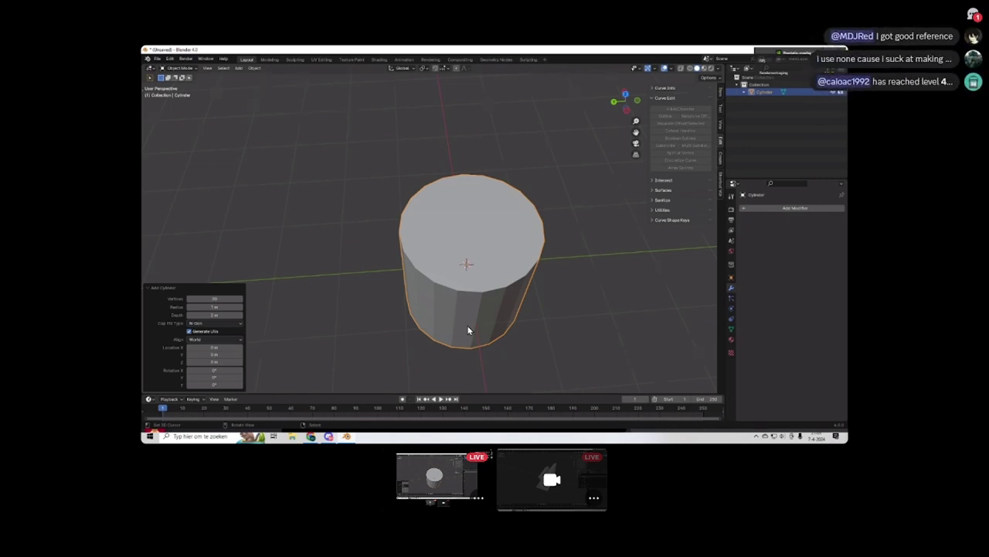
pyautogui.moveTo(447, 204); pyautogui.dragTo(447, 237, button='middle')
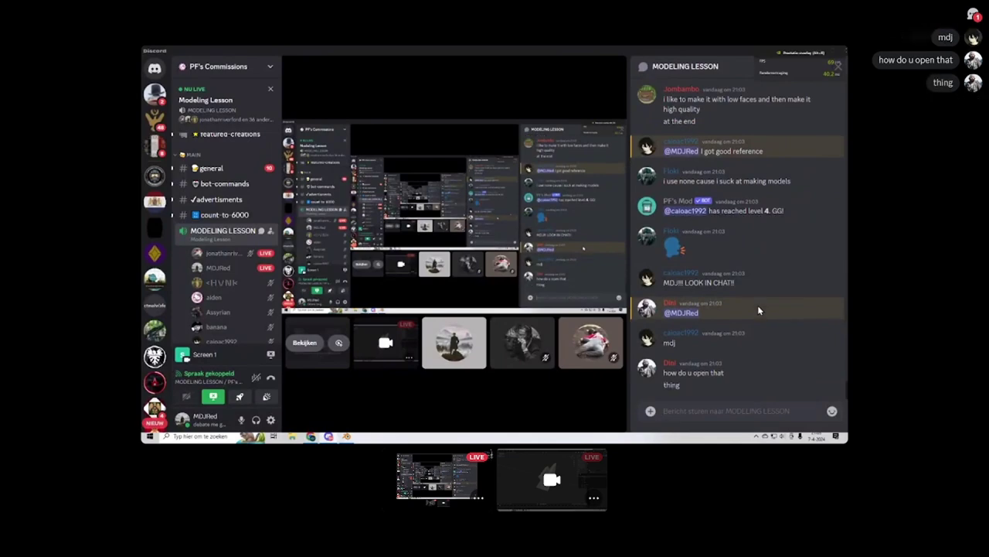
# Post the character.obj file in Discord's MODELING LESSON chat and return to Blender.
pyautogui.scroll(-10, 757, 304)
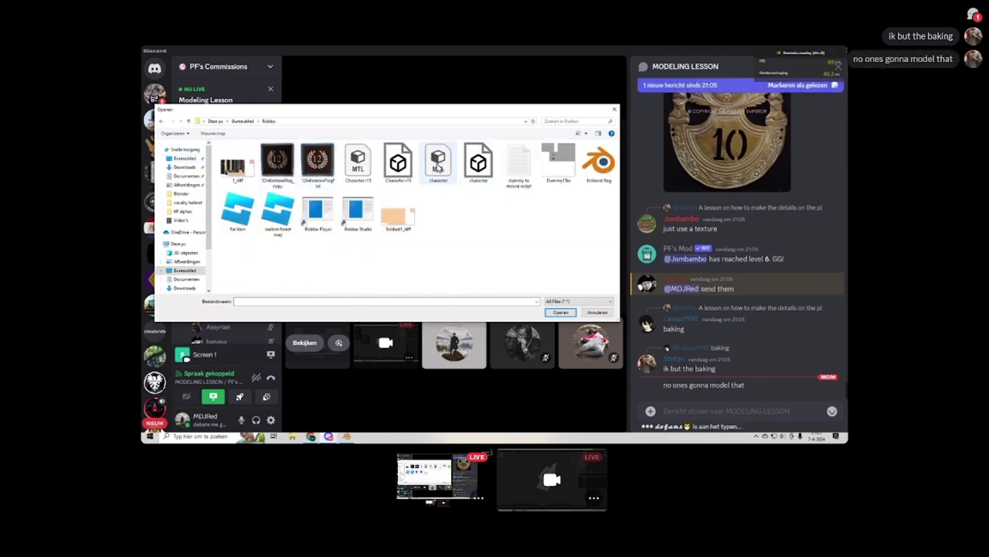
pyautogui.doubleClick(438, 164)
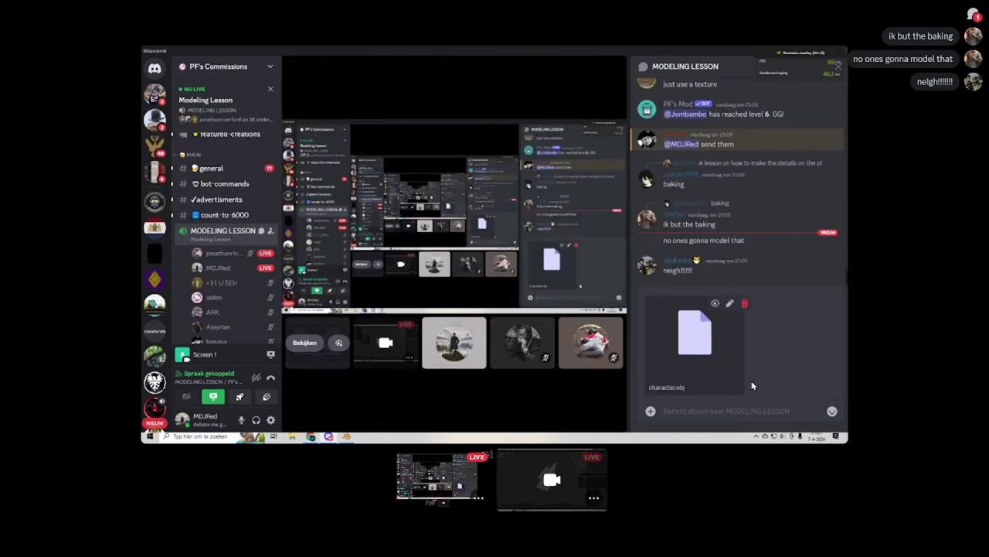
pyautogui.press('Return')
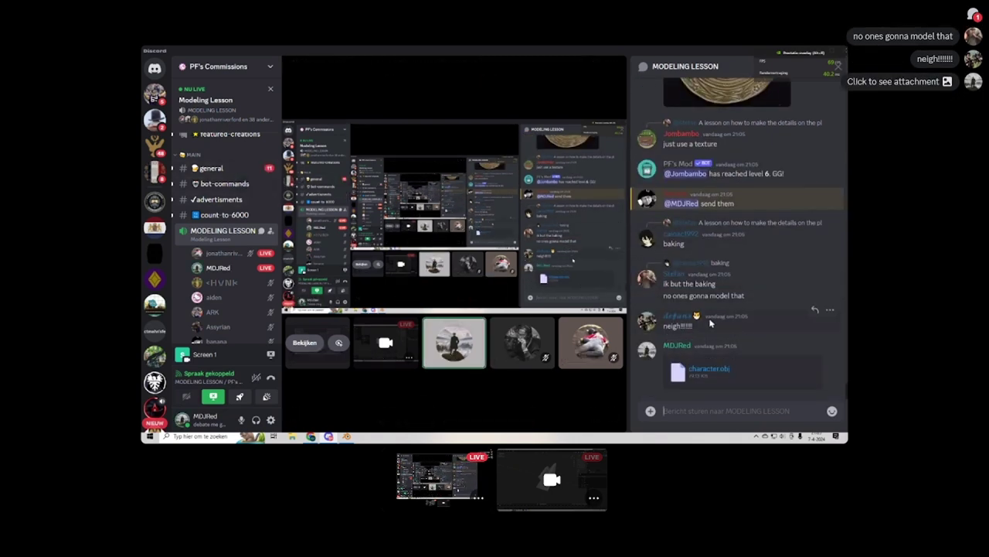
pyautogui.hotkey('alt', 'Tab')
pyautogui.scroll(-5, 388, 294)
pyautogui.moveTo(384, 278); pyautogui.dragTo(443, 255, button='middle')
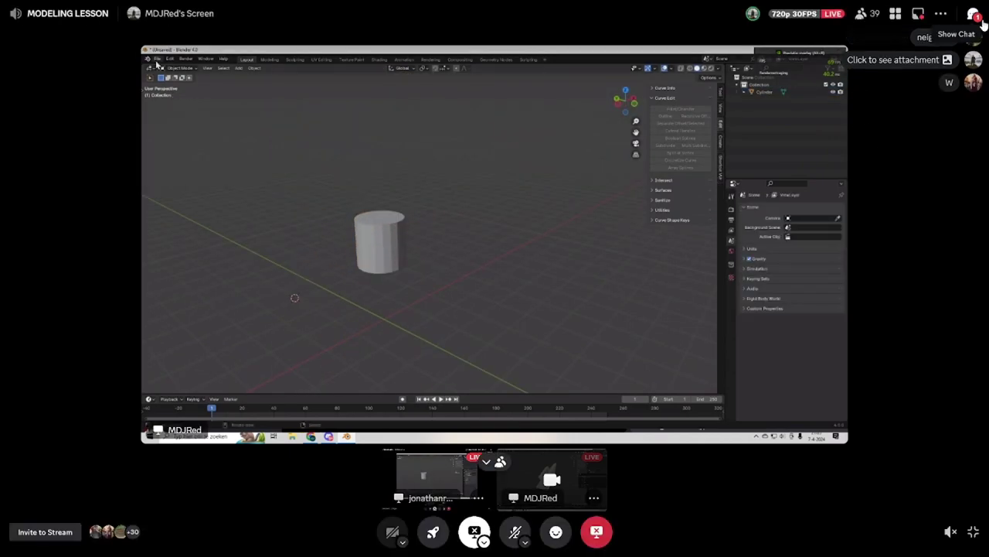
# Open the MODELING LESSON chat beside the Discord stream, react to the character.obj message with the red ogre emoji, and close the chat.
pyautogui.click(976, 14)
pyautogui.scroll(-10, 901, 293)
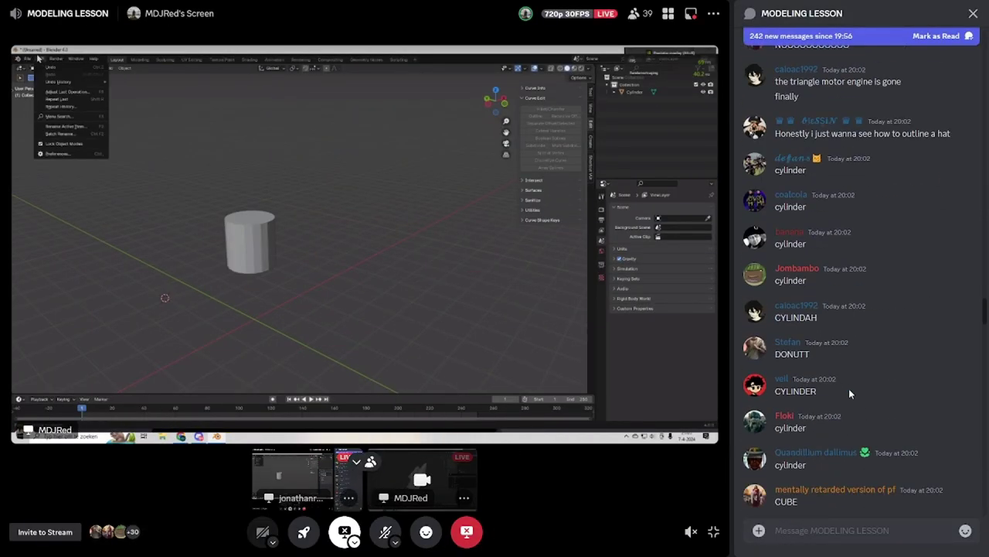
pyautogui.scroll(-15, 854, 369)
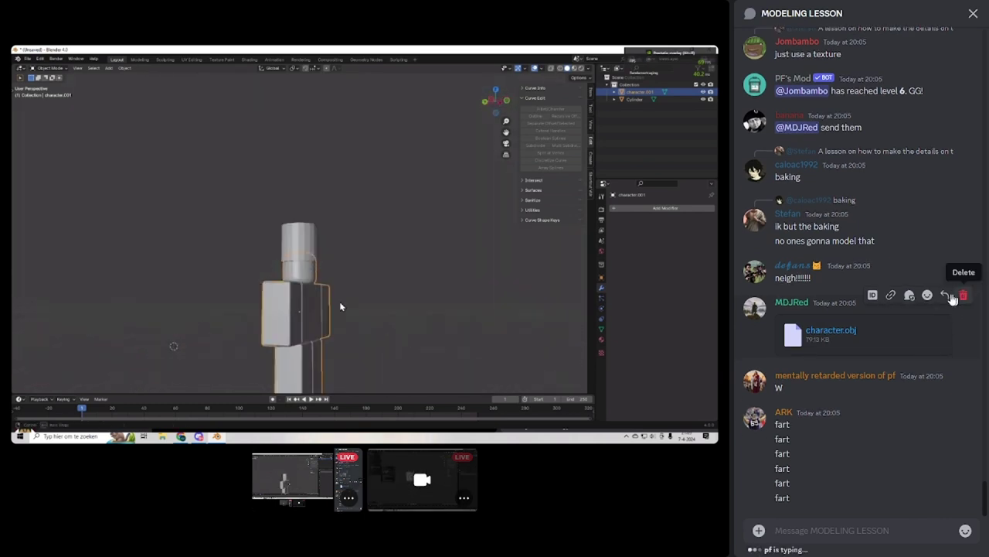
pyautogui.click(927, 295)
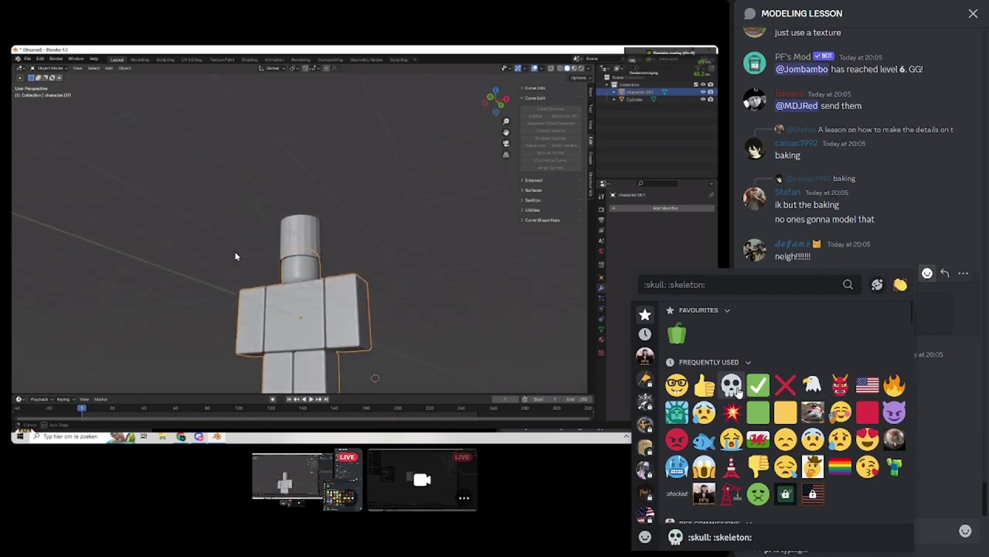
pyautogui.click(840, 384)
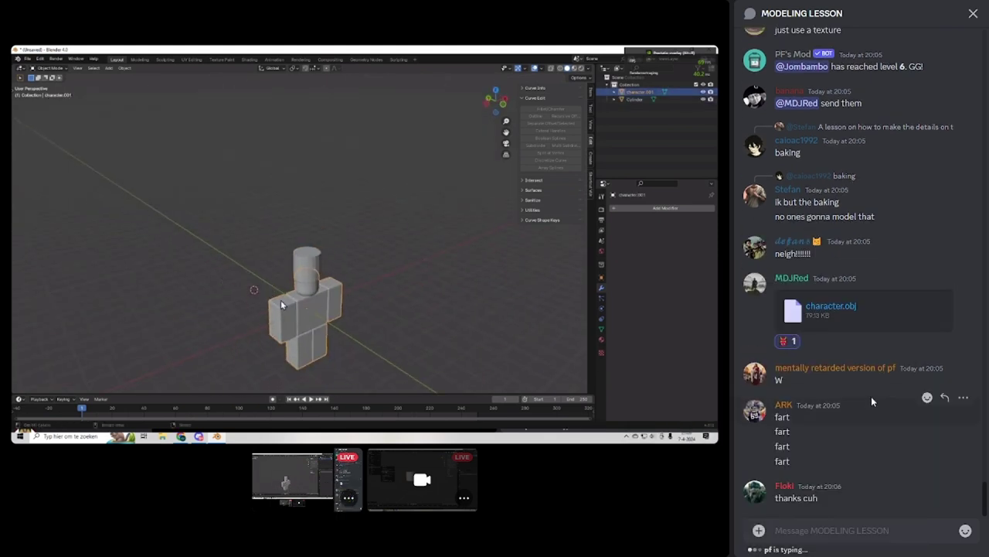
pyautogui.click(974, 13)
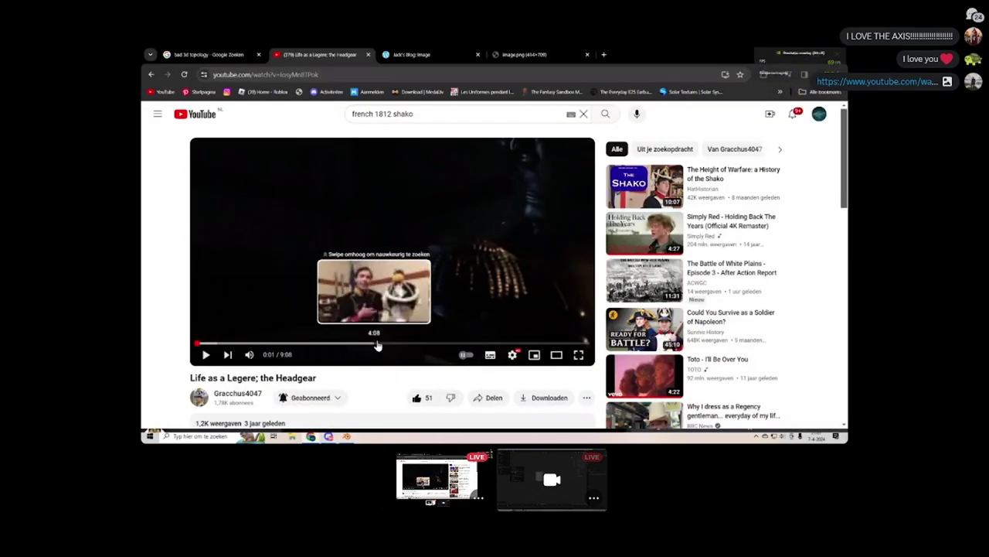
# Delete the message linking the YouTube video "Life as a Legere; the Headgear" from the MODELING LESSON chat.
pyautogui.click(973, 14)
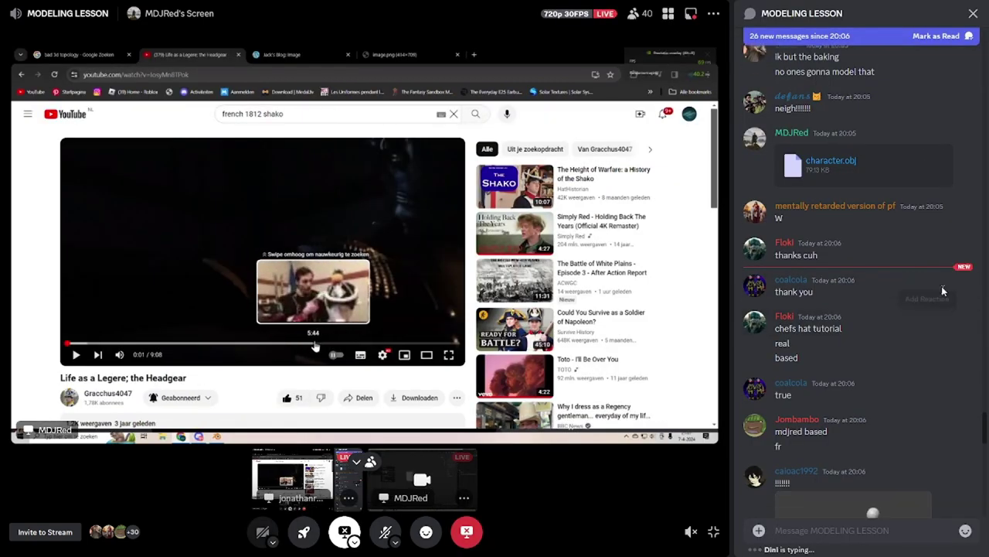
pyautogui.scroll(-10, 950, 324)
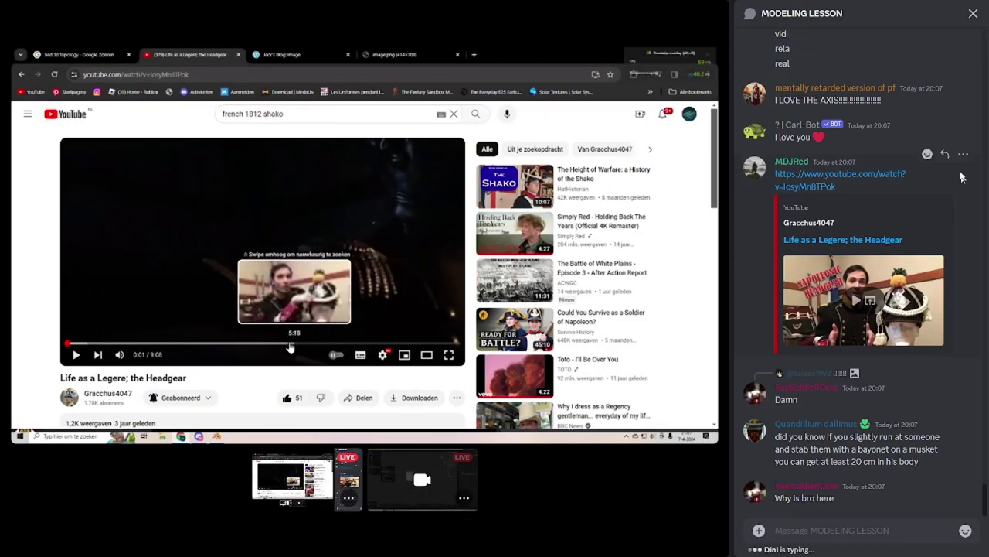
pyautogui.keyDown('shift'); pyautogui.click(963, 155); pyautogui.keyUp('shift')
pyautogui.click(973, 13)
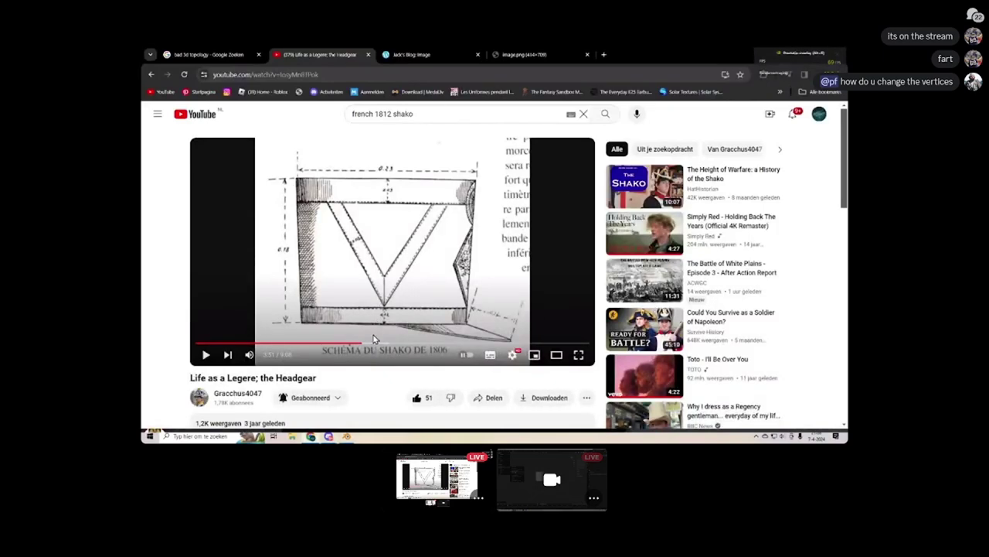
# React with the fire emoji to the MODELING LESSON chat question about how to change the vertices.
pyautogui.click(972, 17)
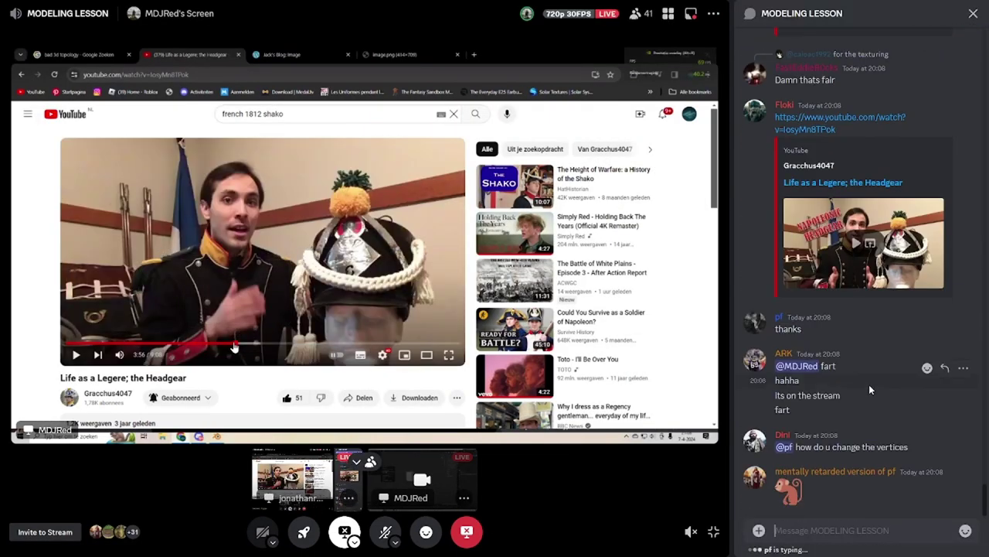
pyautogui.rightClick(755, 360)
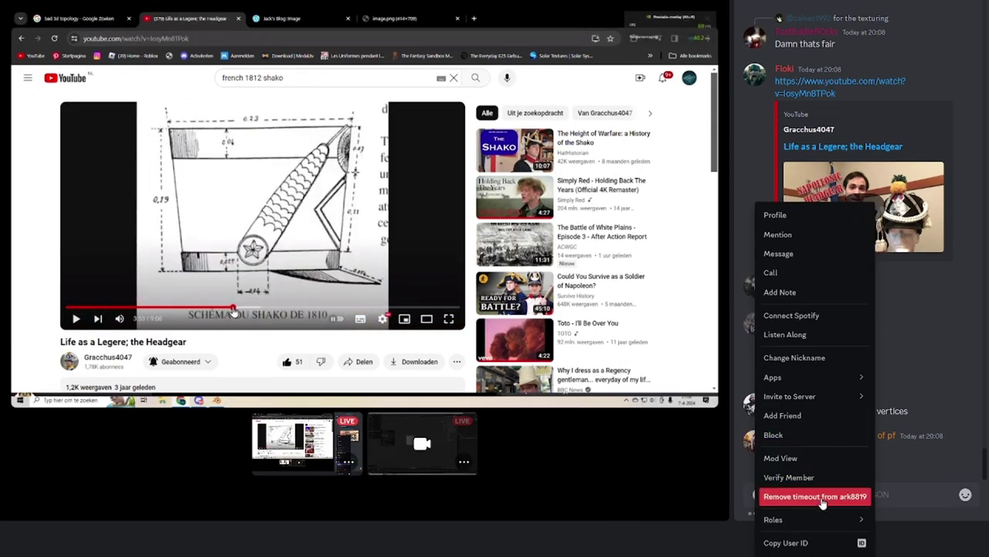
pyautogui.click(927, 427)
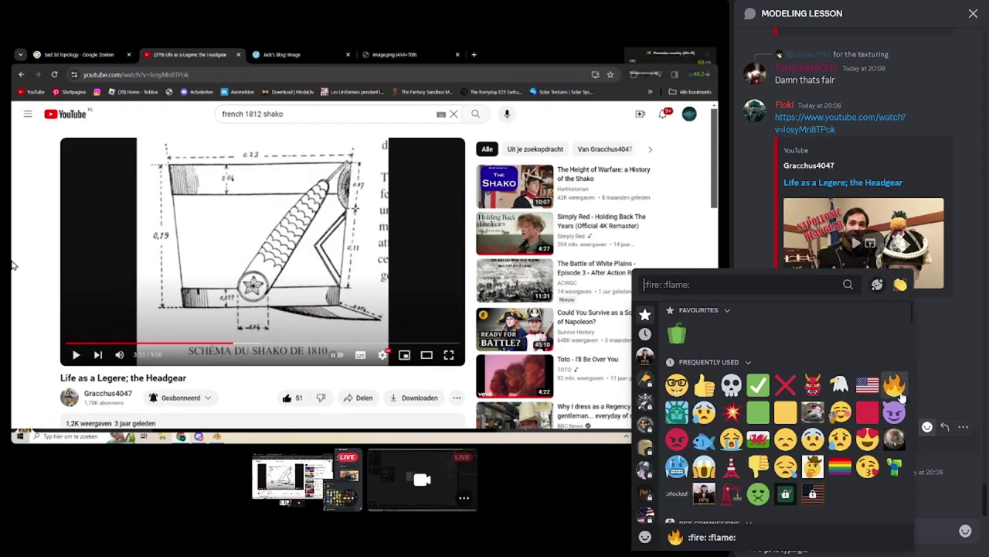
pyautogui.click(894, 384)
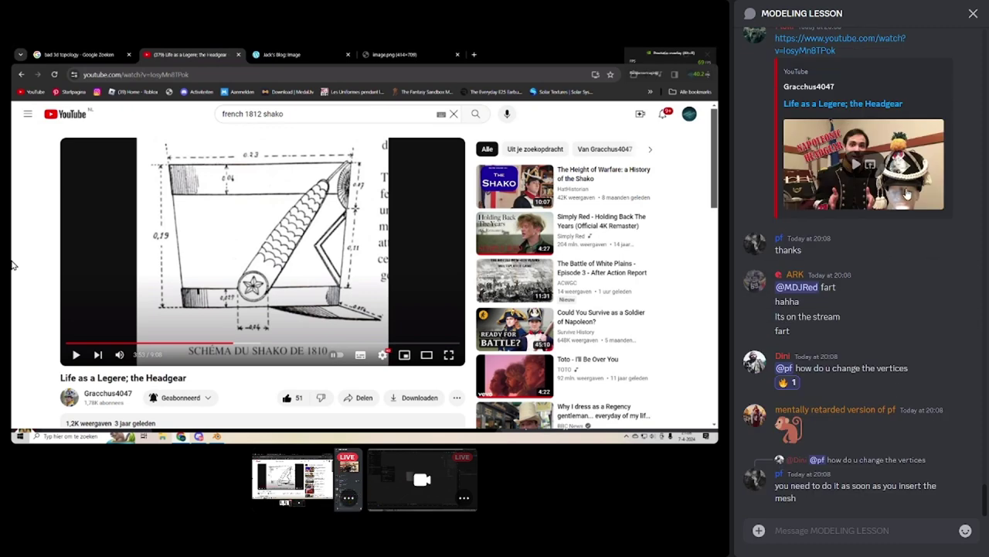
pyautogui.click(973, 15)
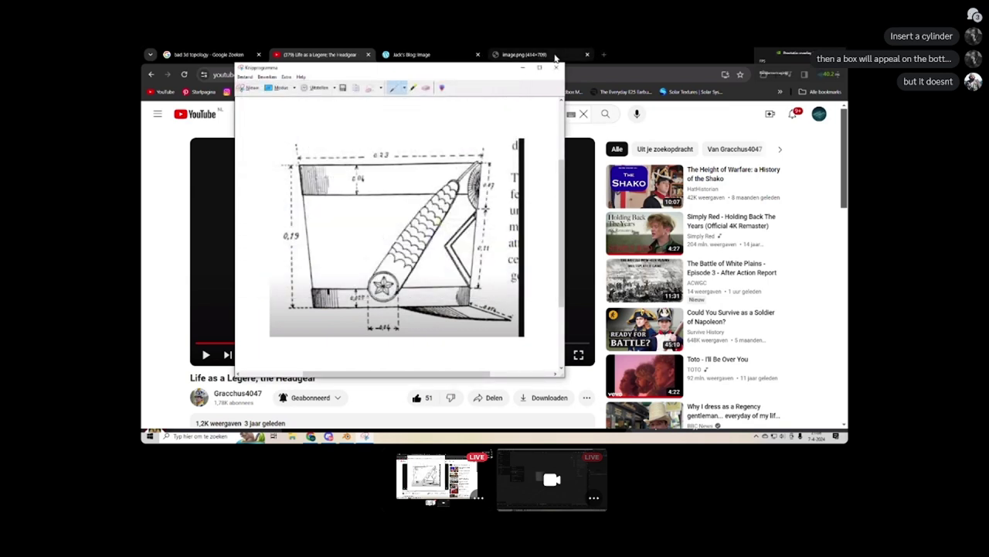
# Close the browser's "Life as a Legere; the Headgear" video tab and switch back to Blender.
pyautogui.click(368, 55)
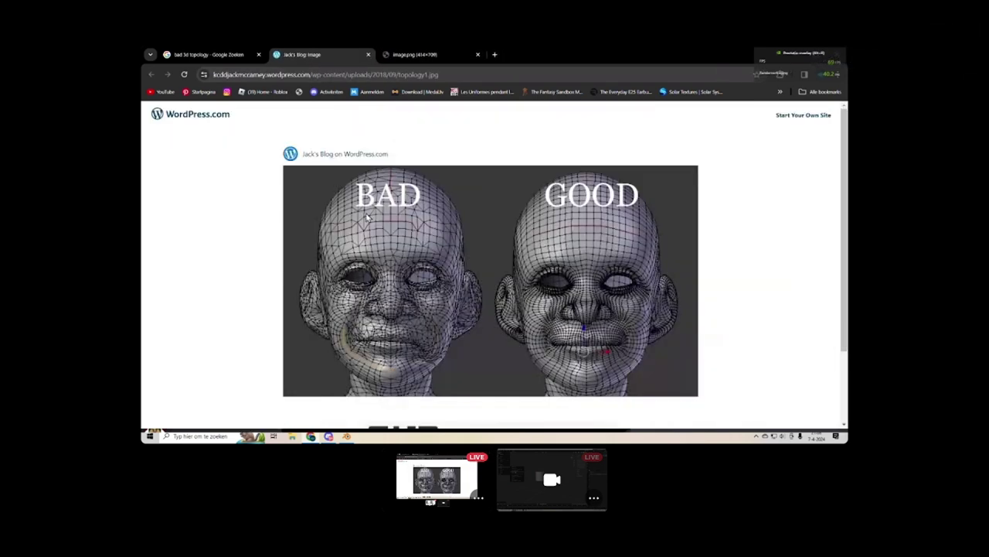
pyautogui.click(348, 437)
pyautogui.scroll(-5, 411, 260)
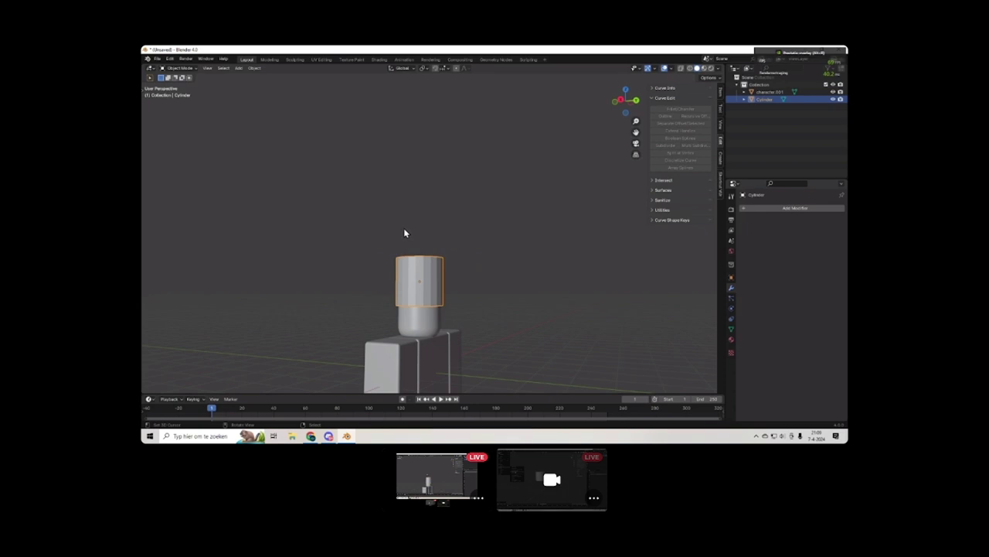
# Cycle through the top, front and right orthographic views of the cylinder and character, ending in the right view.
pyautogui.press('KP_7')
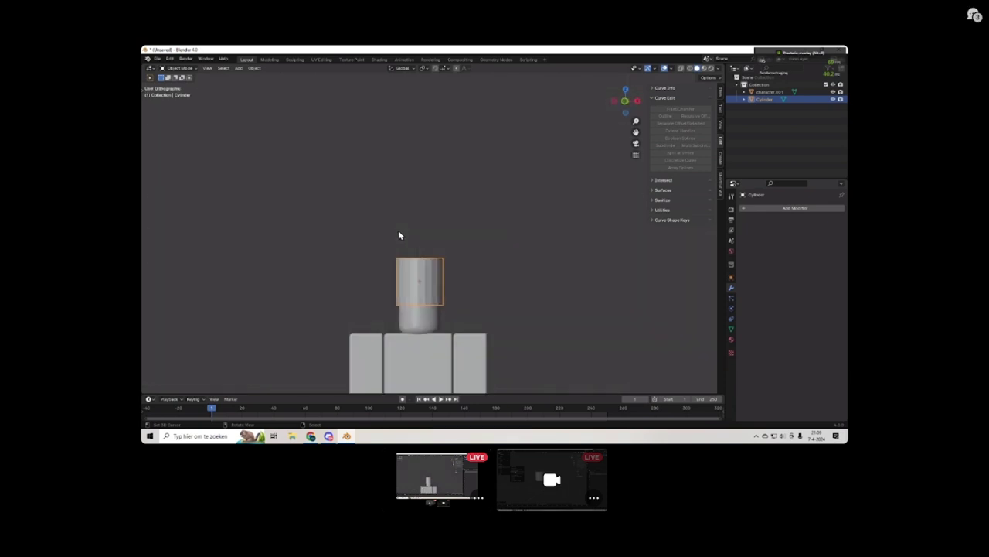
pyautogui.press('KP_1')
pyautogui.press('KP_3')
pyautogui.press('KP_1')
pyautogui.press('KP_3')
pyautogui.press('KP_7')
pyautogui.press('KP_3')
pyautogui.press('KP_1')
pyautogui.press('KP_7')
pyautogui.press('KP_1')
pyautogui.press('KP_7')
pyautogui.press('KP_1')
pyautogui.press('KP_7')
pyautogui.press('KP_1')
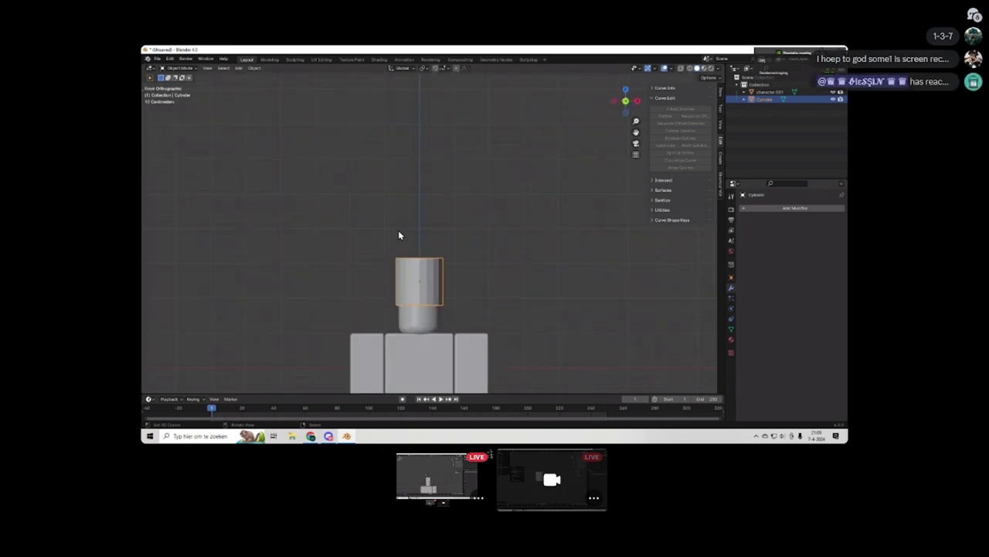
pyautogui.scroll(2, 425, 284)
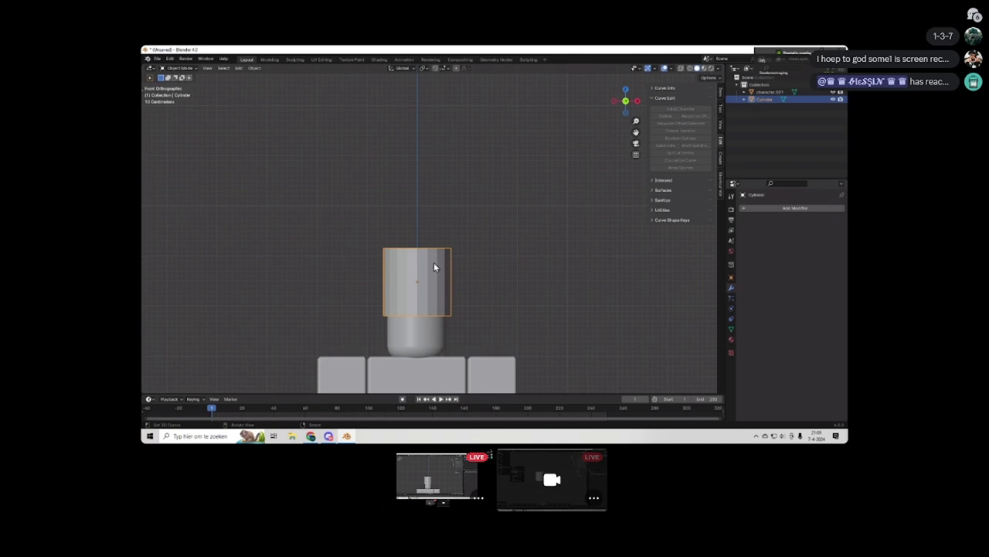
pyautogui.press('KP_3')
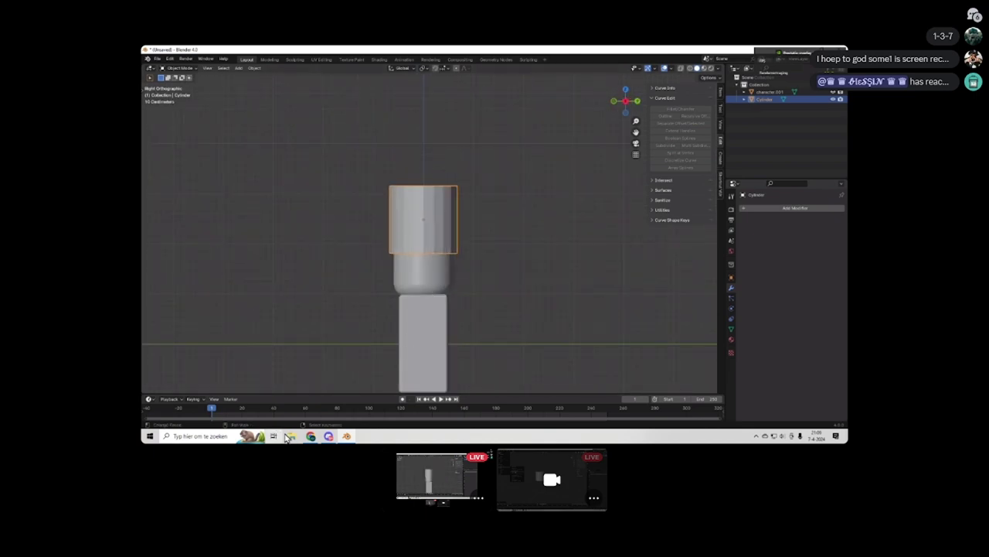
# Try bringing the shako measurement drawing from the Downloads folder into the Blender viewport as a reference image.
pyautogui.click(292, 436)
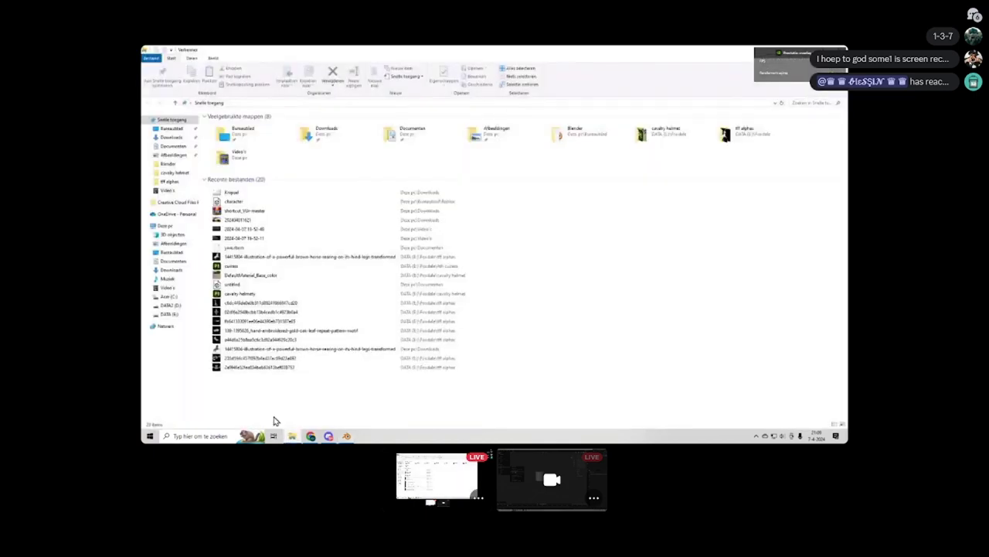
pyautogui.click(171, 137)
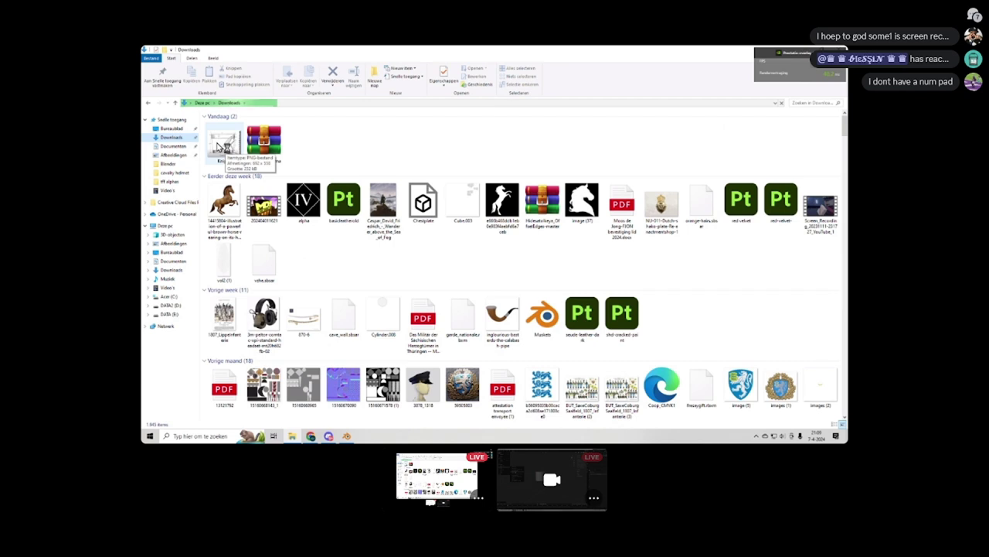
pyautogui.moveTo(218, 147); pyautogui.dragTo(289, 233)
pyautogui.scroll(-3, 546, 162)
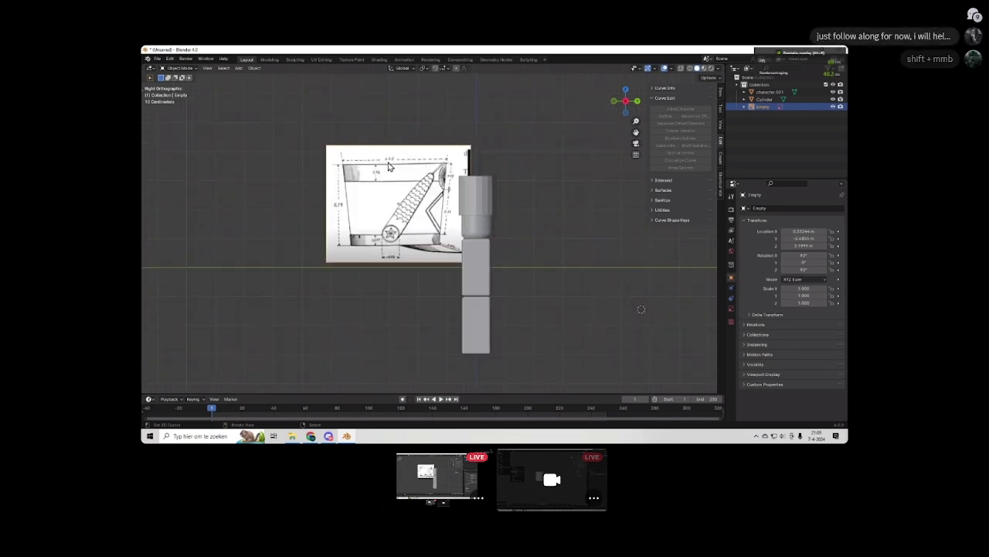
pyautogui.scroll(2, 401, 153)
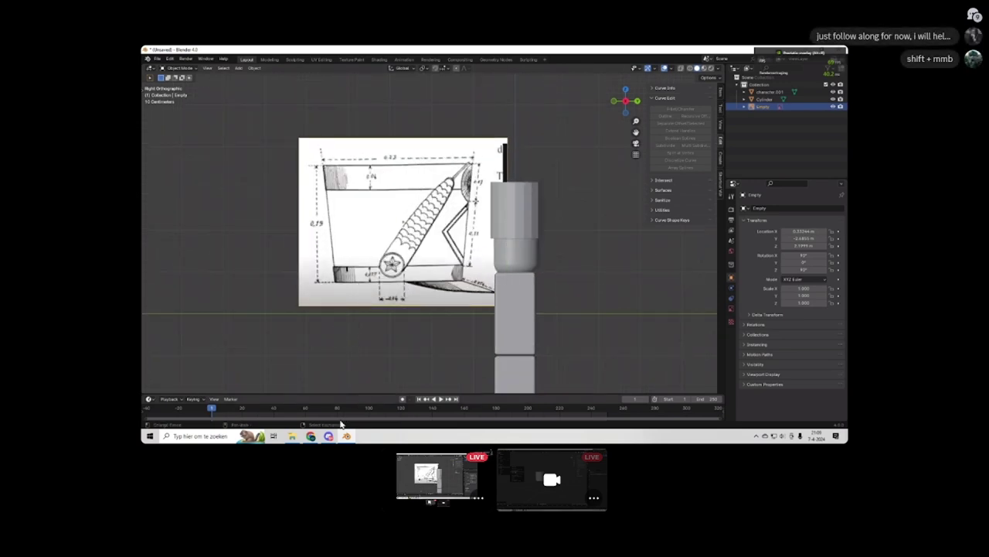
pyautogui.click(329, 436)
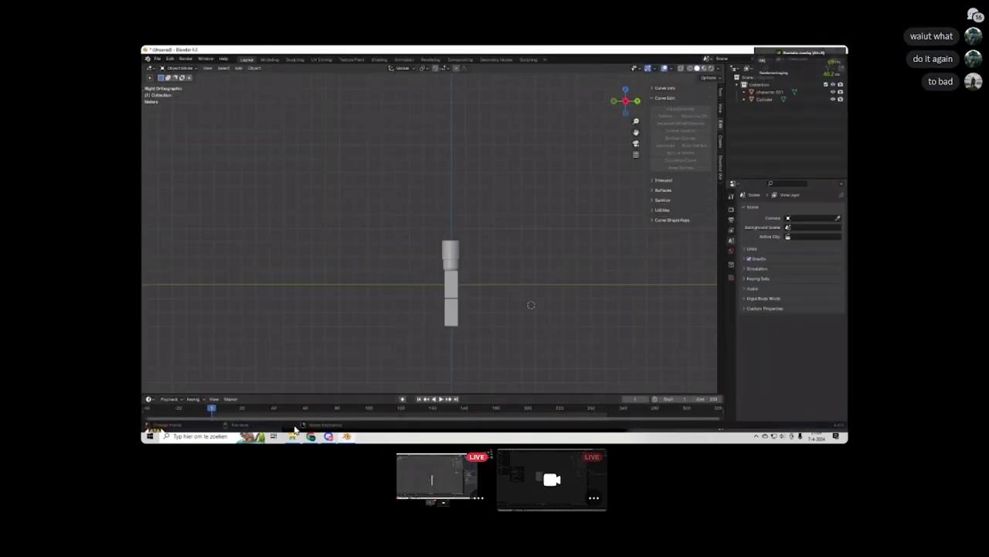
# Add the shako measurement drawing from Downloads to the right view as a reference image beside the character.
pyautogui.hotkey('alt', 'Tab')
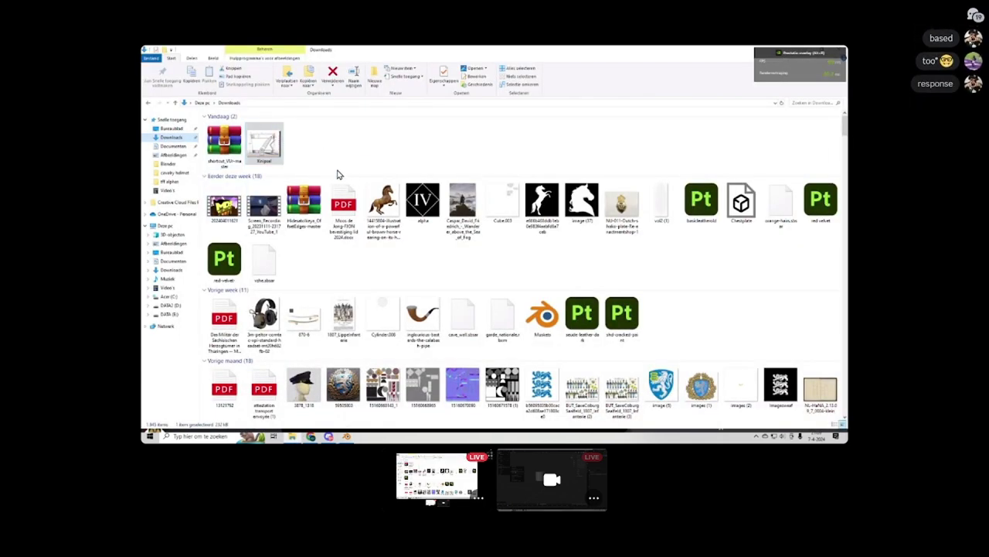
pyautogui.moveTo(271, 146); pyautogui.dragTo(347, 242)
pyautogui.scroll(4, 386, 265)
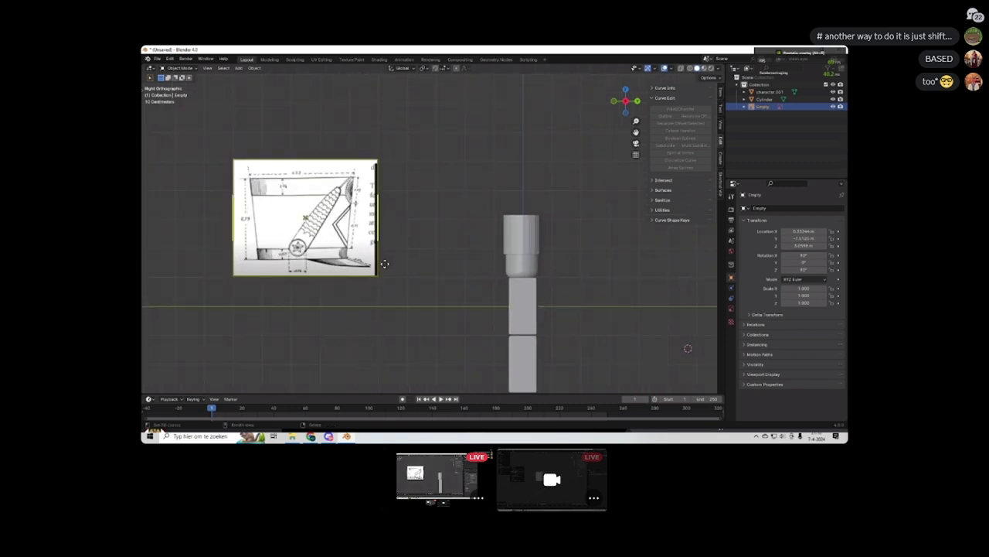
pyautogui.hotkey('alt', 'Tab')
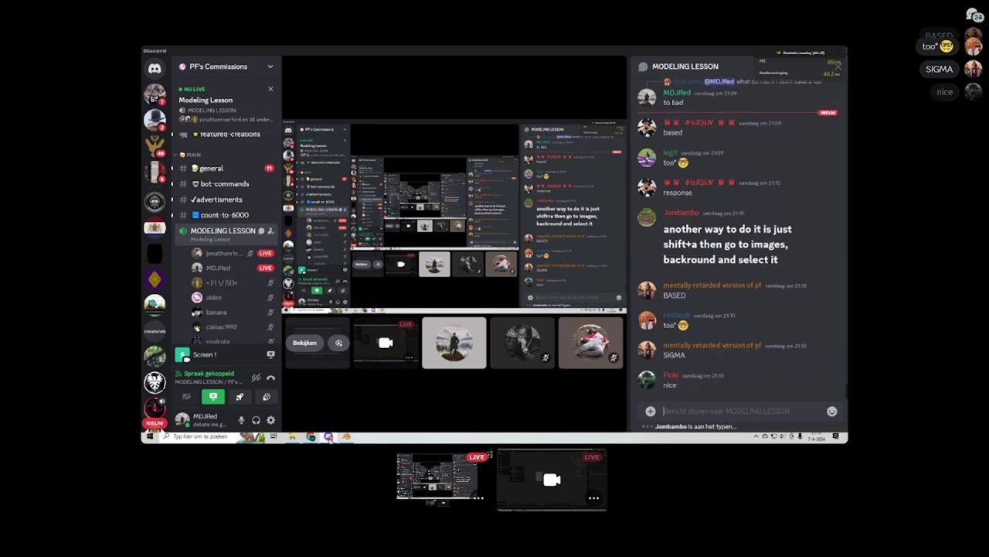
pyautogui.hotkey('alt', 'Tab')
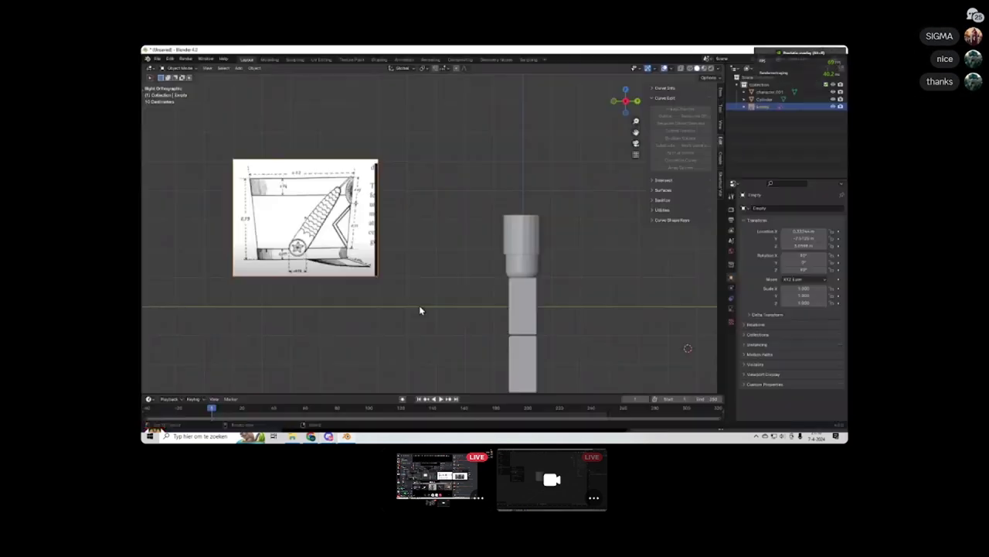
# Move the shako reference image along the Y axis until it sits over the character's head and the cylinder.
pyautogui.scroll(-2, 276, 150)
pyautogui.scroll(3, 330, 203)
pyautogui.moveTo(330, 203); pyautogui.dragTo(638, 202)
pyautogui.press('z')
pyautogui.click(533, 245)
pyautogui.scroll(-2, 585, 236)
pyautogui.scroll(5, 585, 237)
pyautogui.press('g')
pyautogui.press('y')
pyautogui.click(485, 218)
pyautogui.scroll(-6, 485, 218)
pyautogui.scroll(5, 437, 224)
pyautogui.scroll(-3, 463, 240)
pyautogui.hotkey('shift', 'z')
pyautogui.scroll(2, 475, 260)
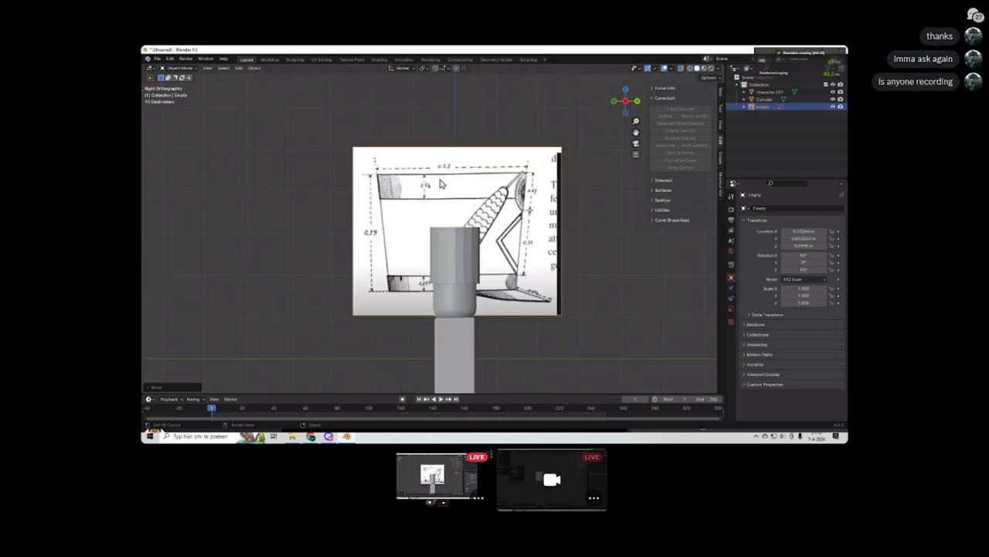
# Switch the viewport to wireframe shading so the cylinder and head can be compared with the reference drawing.
pyautogui.scroll(2, 524, 228)
pyautogui.press('z')
pyautogui.click(420, 286)
pyautogui.scroll(-3, 464, 278)
pyautogui.scroll(4, 595, 331)
pyautogui.scroll(-3, 595, 331)
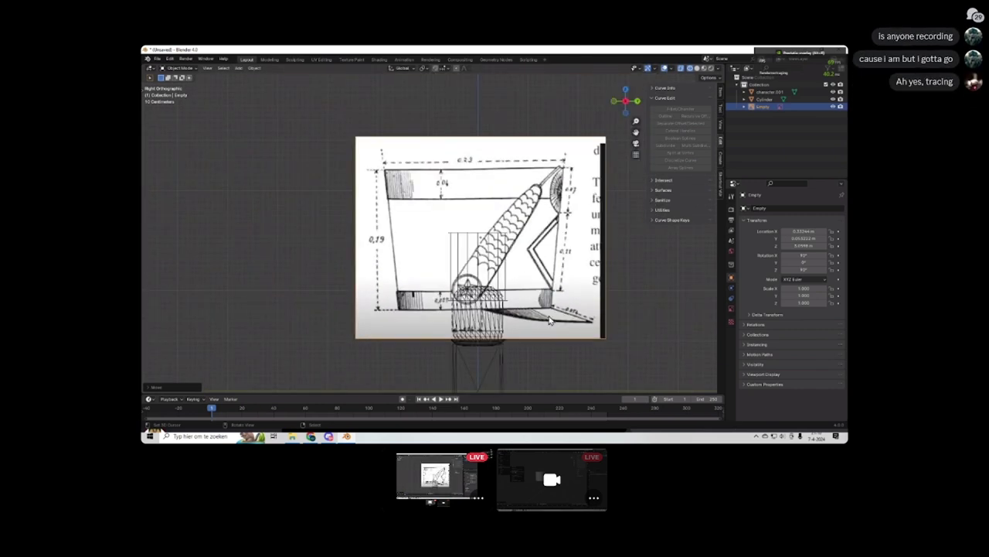
pyautogui.scroll(-1, 524, 301)
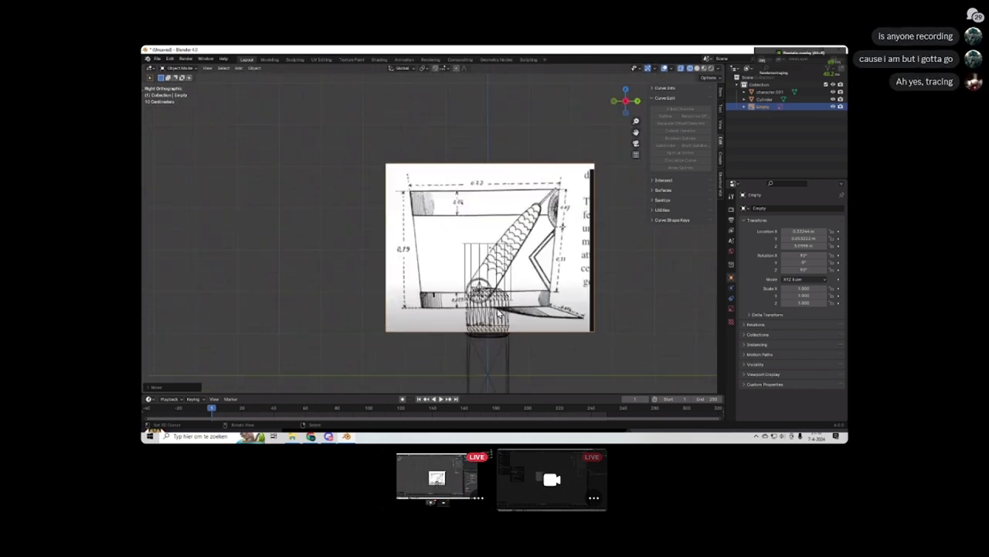
# Scale the reference image to about 0.444 and move it along X to about -1.4 m, behind the character.
pyautogui.scroll(2, 524, 298)
pyautogui.press('s')
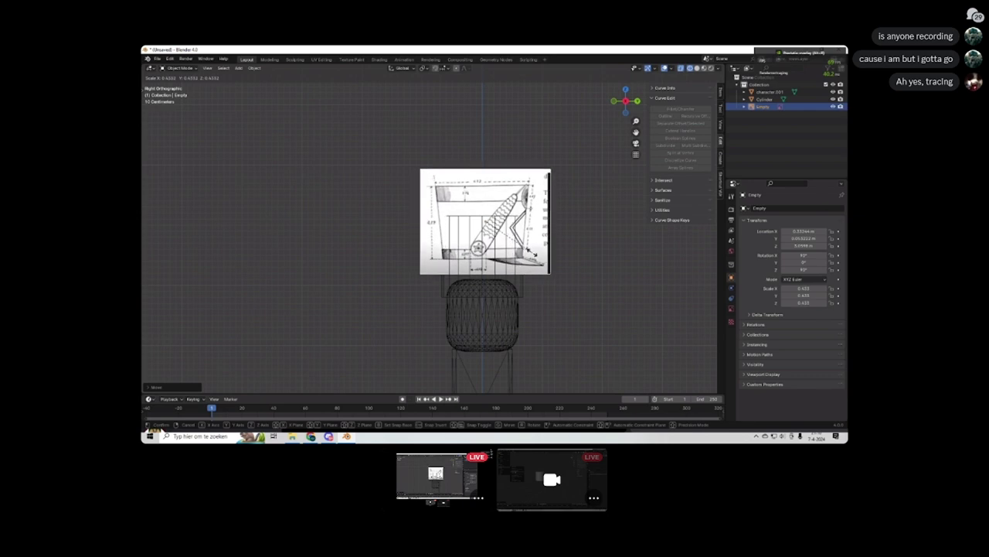
pyautogui.click(533, 255)
pyautogui.moveTo(533, 255); pyautogui.dragTo(563, 272, button='middle')
pyautogui.press('g')
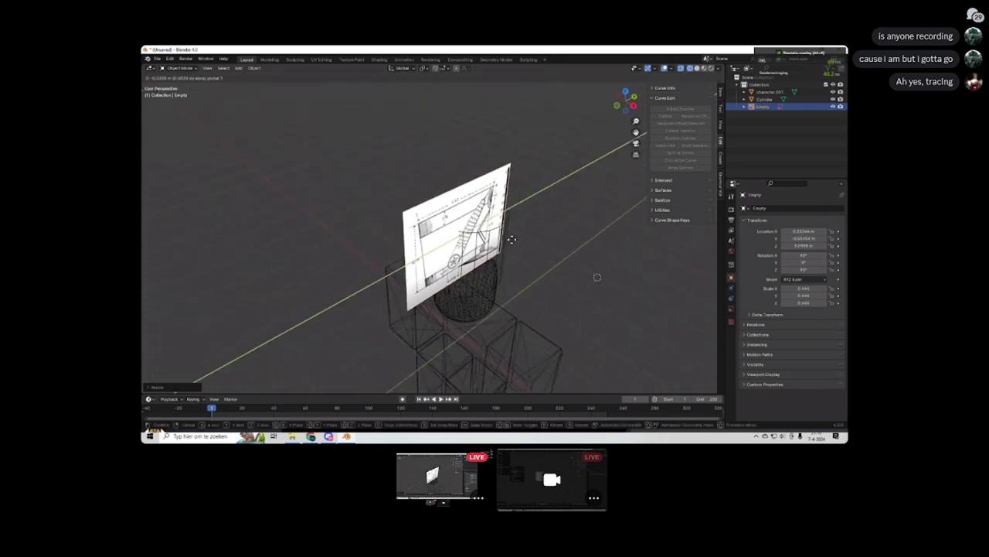
pyautogui.click(491, 227)
# In the right view, lower the reference image onto the head and rescale it to about 0.432 so the drawn shako base matches the cylinder's base.
pyautogui.press('KP_1')
pyautogui.press('KP_3')
pyautogui.scroll(6, 469, 230)
pyautogui.press('g')
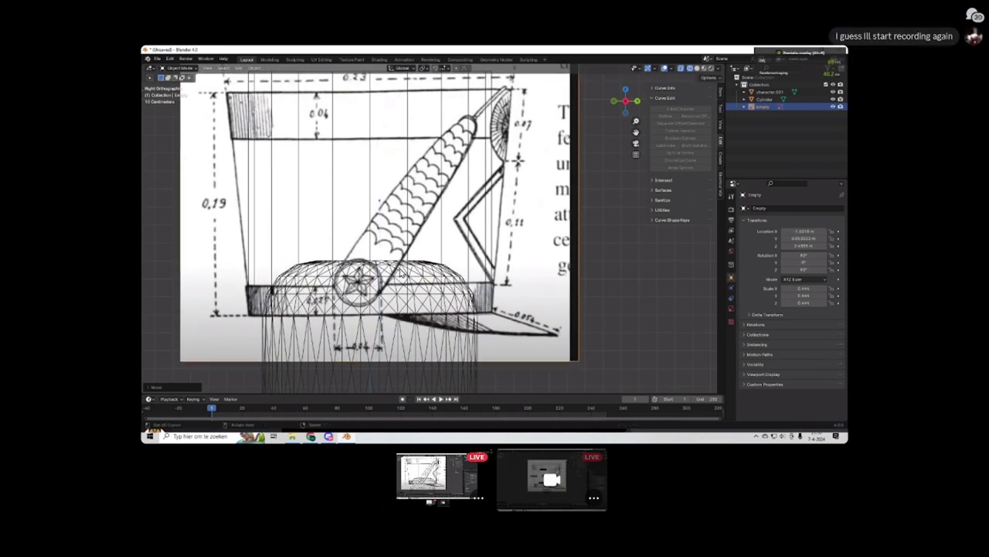
pyautogui.scroll(-1, 309, 297)
pyautogui.press('s')
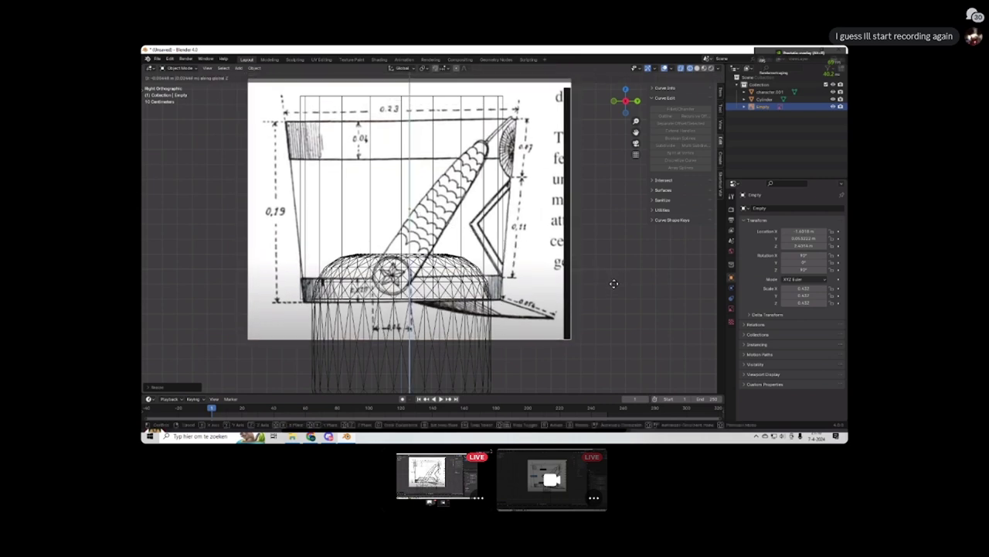
pyautogui.click(615, 288)
pyautogui.scroll(-3, 564, 200)
pyautogui.press('z')
pyautogui.click(564, 200)
pyautogui.scroll(2, 486, 199)
pyautogui.scroll(-1, 471, 190)
pyautogui.press('z')
pyautogui.click(410, 173)
pyautogui.scroll(-3, 410, 173)
pyautogui.scroll(7, 443, 186)
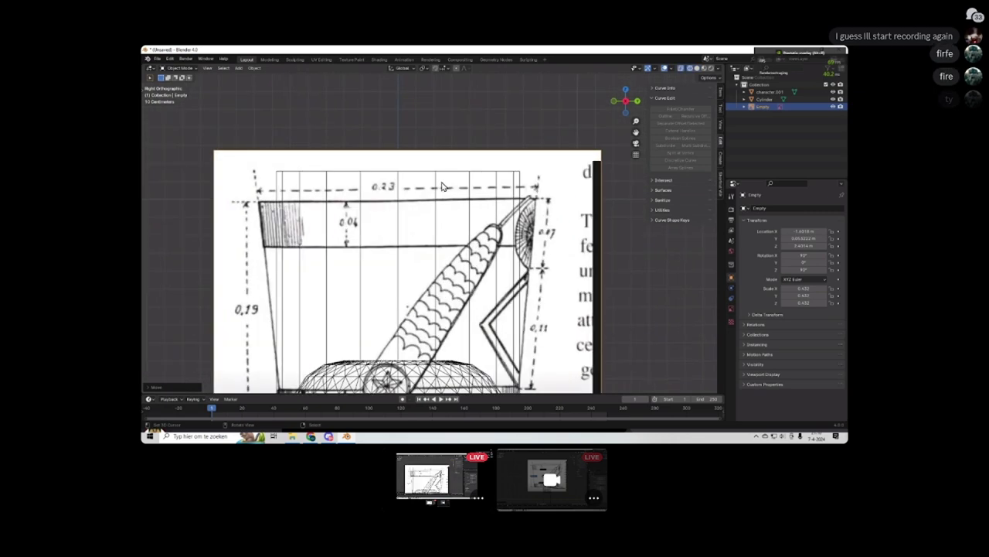
pyautogui.scroll(-2, 443, 186)
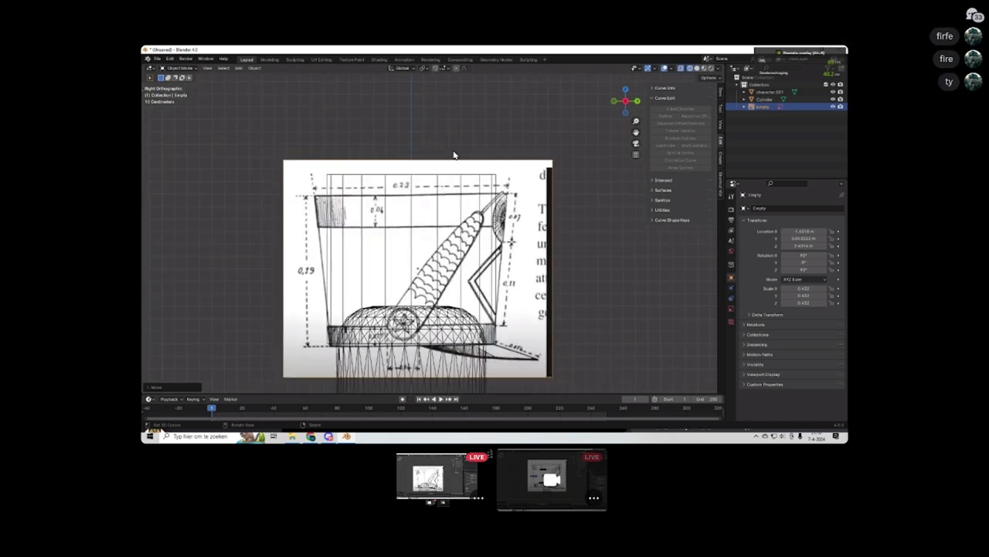
# Open the cylinder in Edit Mode and box-select its top ring of vertices.
pyautogui.click(439, 177)
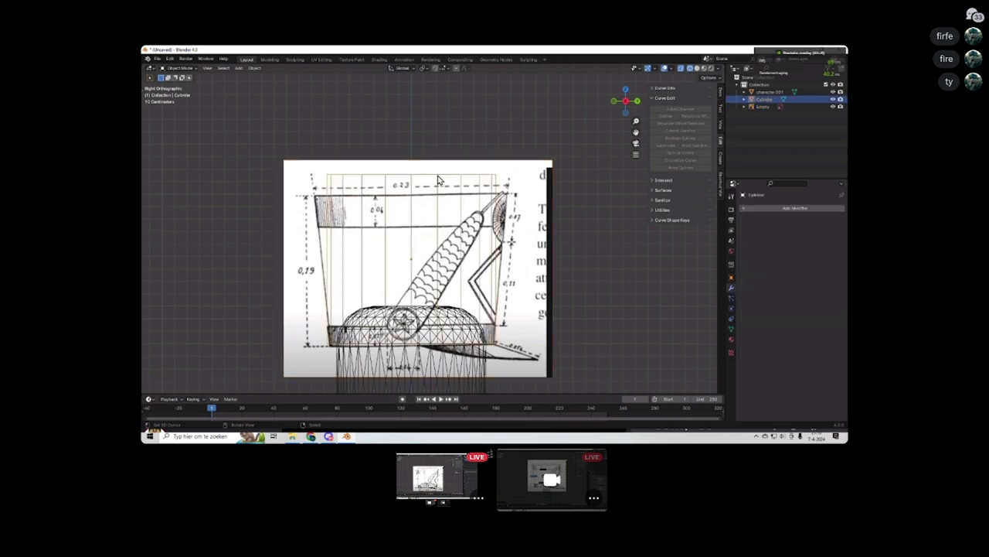
pyautogui.press('Tab')
pyautogui.scroll(5, 435, 181)
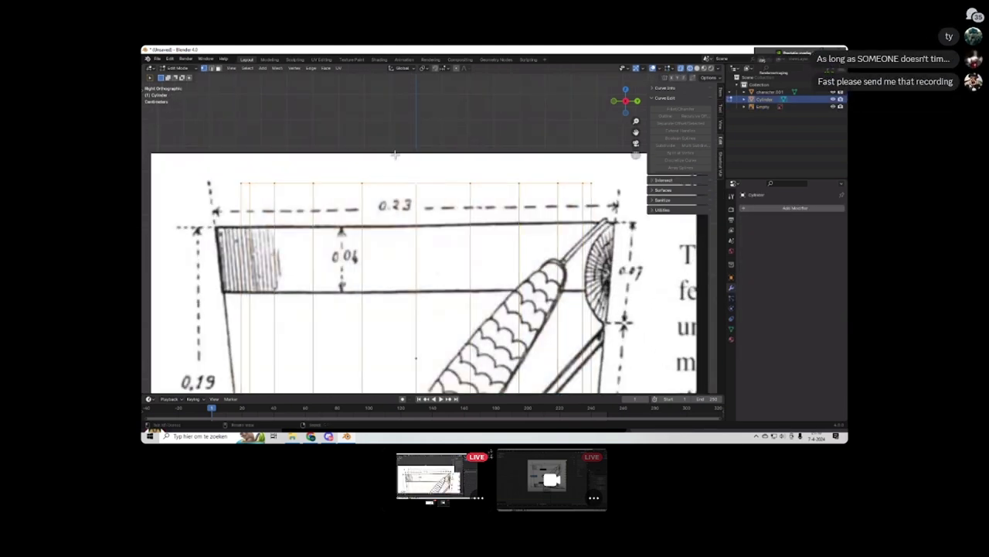
pyautogui.scroll(-5, 394, 168)
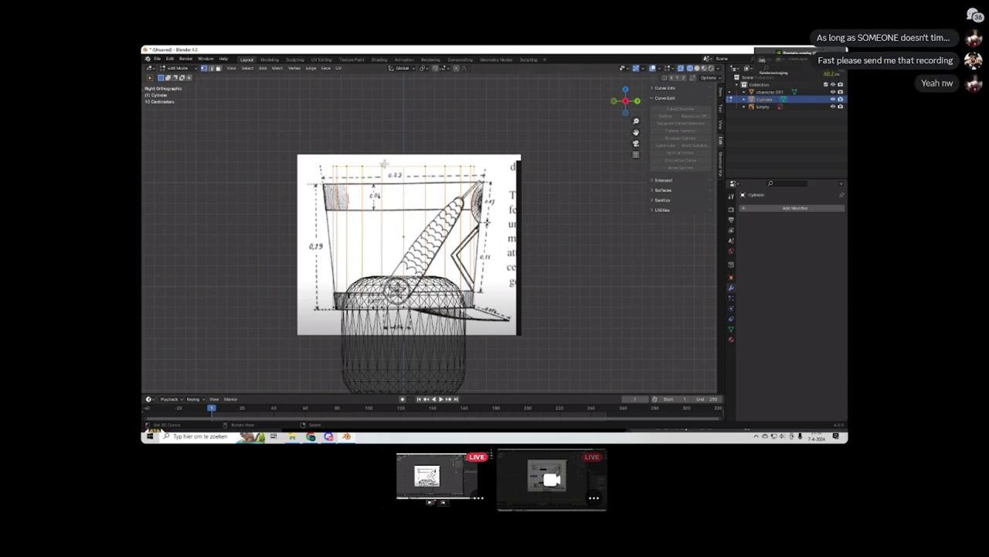
pyautogui.scroll(3, 429, 161)
pyautogui.scroll(-4, 513, 114)
pyautogui.scroll(1, 483, 143)
pyautogui.press('b')
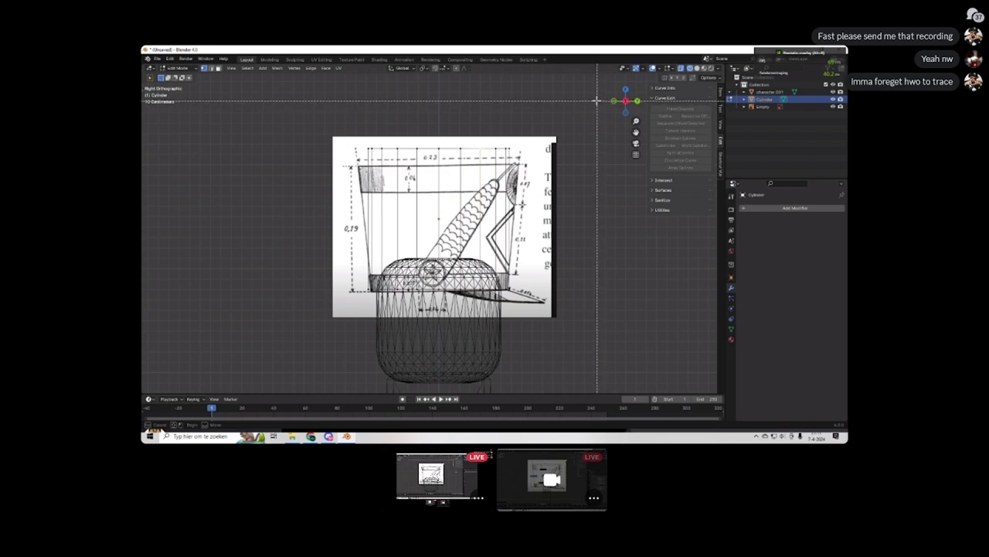
pyautogui.moveTo(598, 95); pyautogui.dragTo(276, 164)
pyautogui.scroll(2, 285, 162)
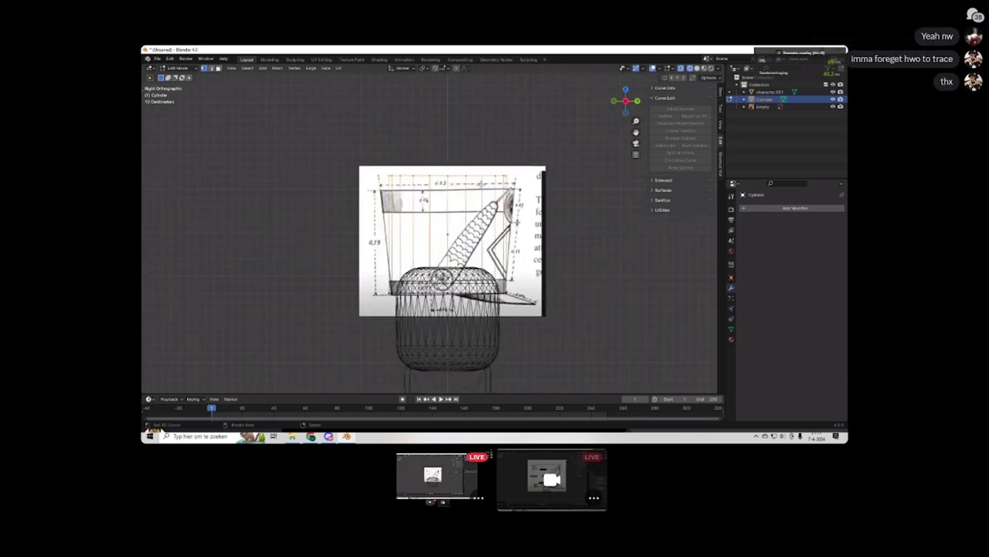
pyautogui.scroll(3, 471, 180)
pyautogui.scroll(-3, 470, 180)
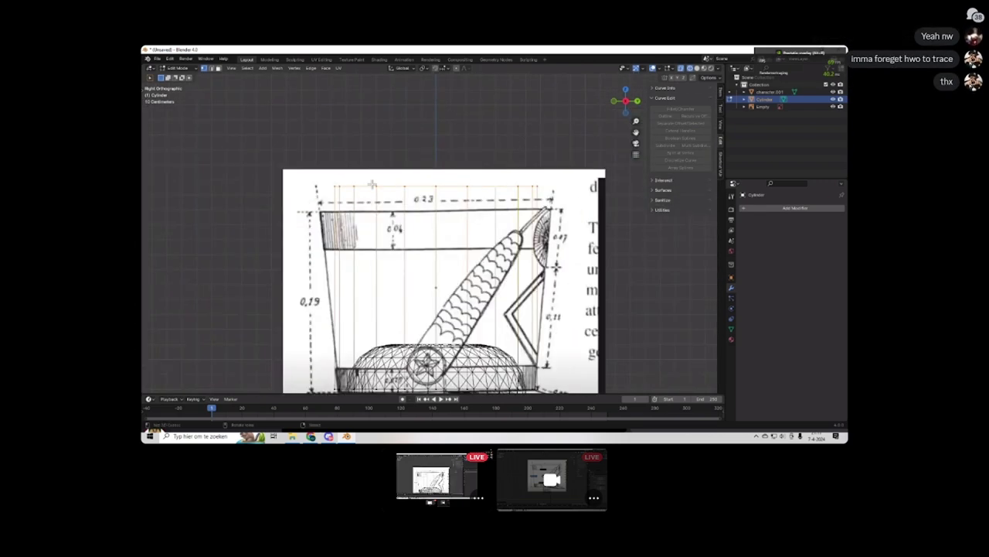
# Move the cylinder's selected top vertices down along Z to the top edge of the drawn shako.
pyautogui.hotkey('alt', 'Tab')
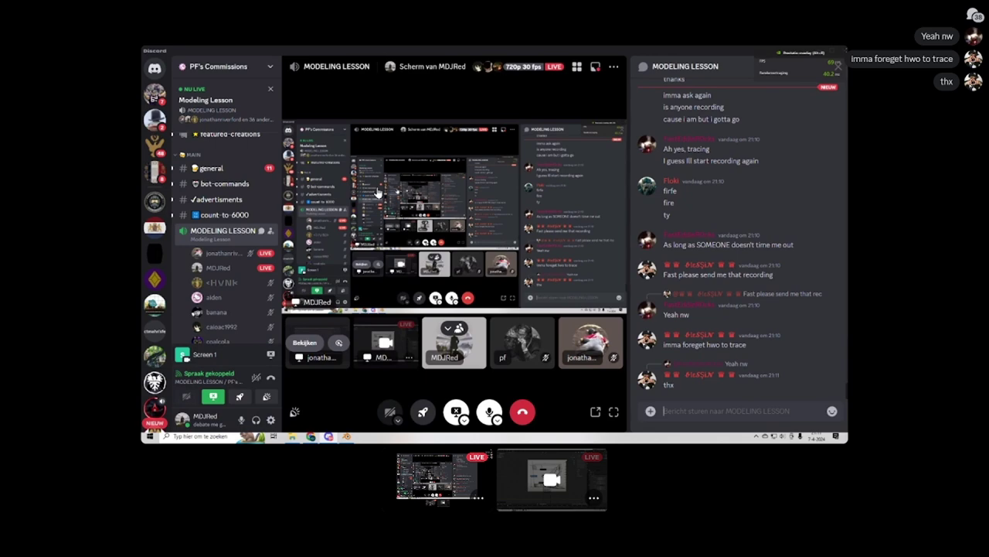
pyautogui.hotkey('alt', 'Tab')
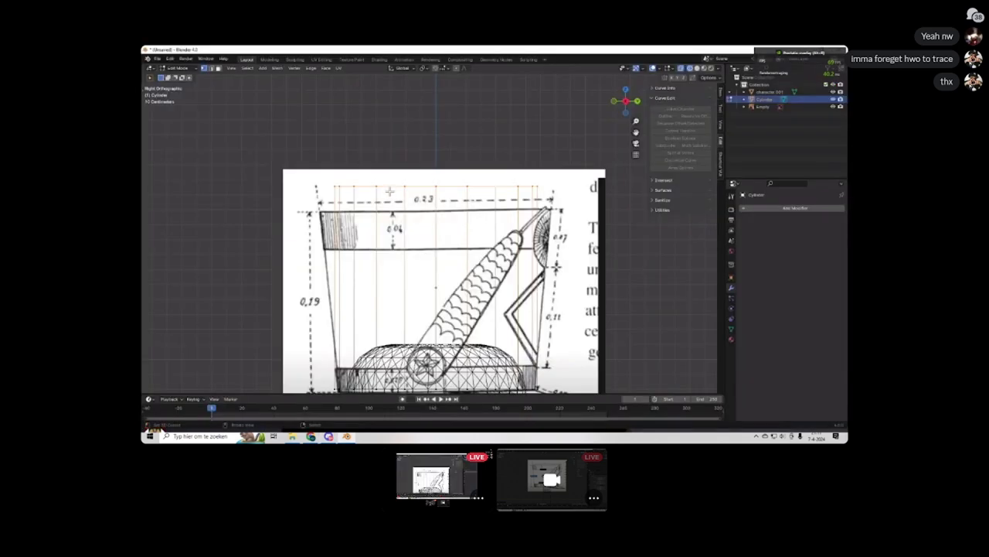
pyautogui.scroll(2, 450, 157)
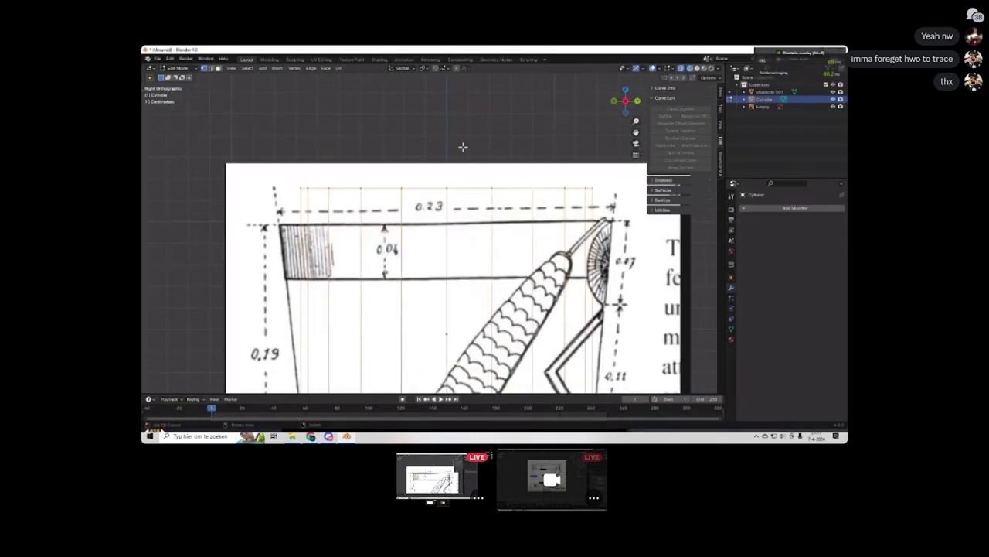
pyautogui.press('g')
pyautogui.press('z')
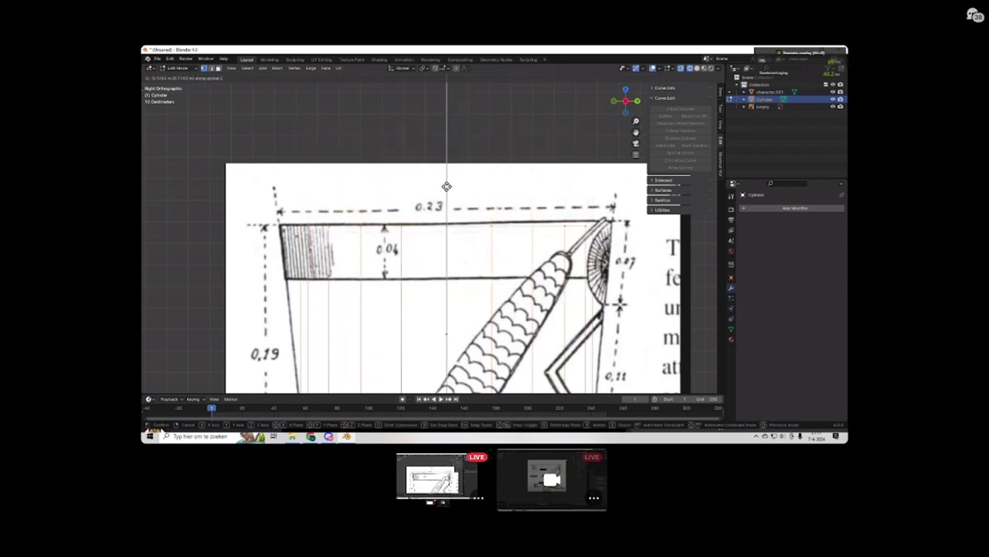
pyautogui.click(449, 183)
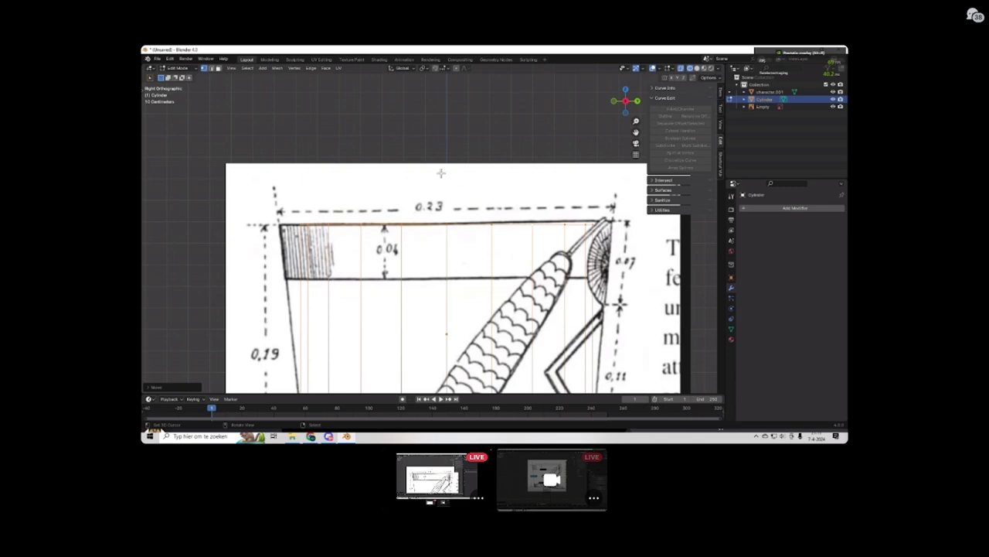
pyautogui.scroll(1, 437, 170)
pyautogui.scroll(1, 590, 188)
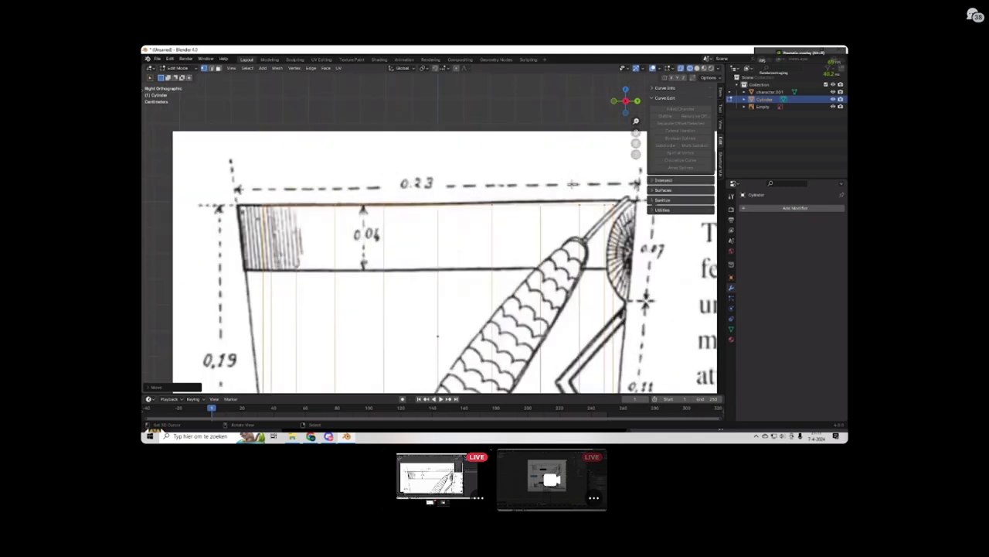
pyautogui.scroll(-3, 605, 192)
pyautogui.scroll(2, 588, 191)
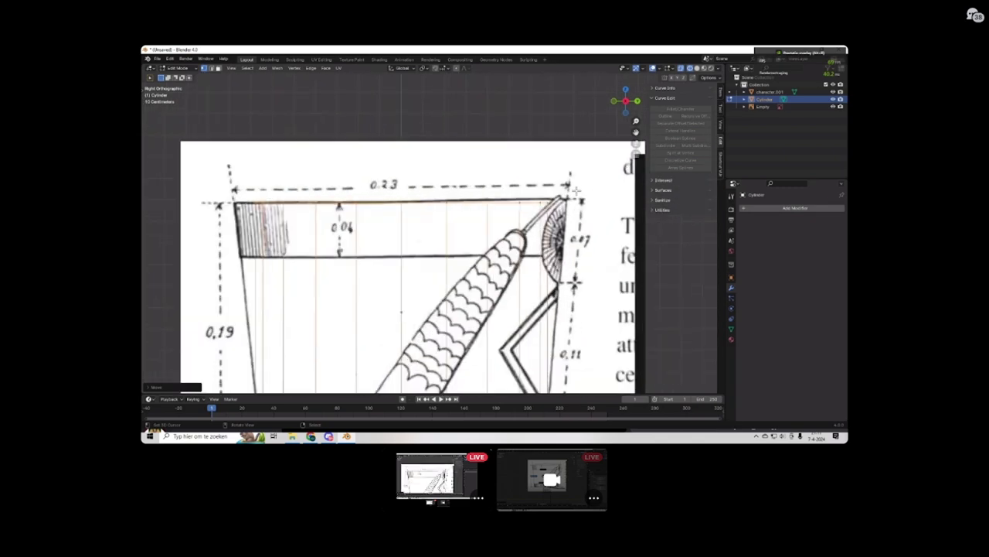
# Scale the cylinder's top ring up by about 1.15 to match the drawn shako's rim, leave Edit Mode and view the result in solid shading.
pyautogui.press('s')
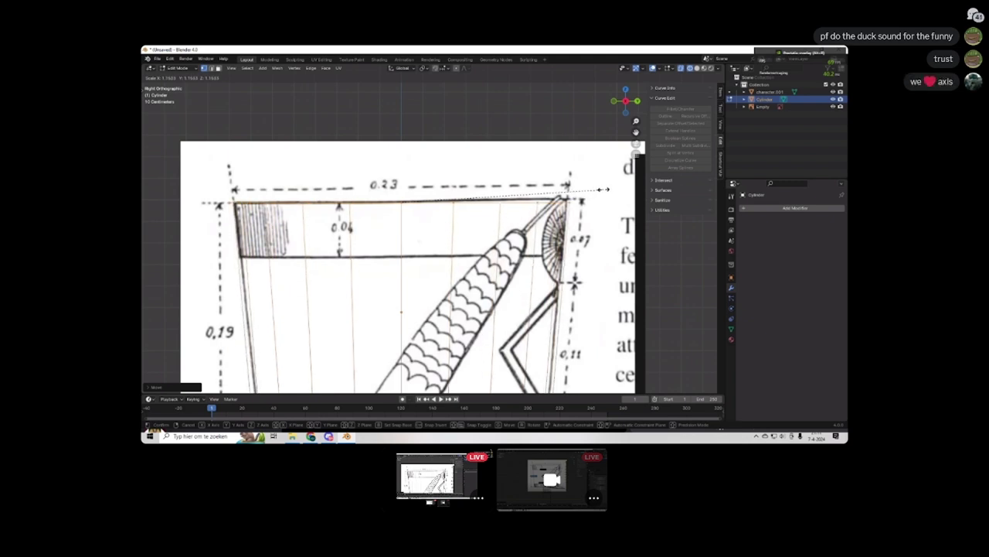
pyautogui.click(603, 188)
pyautogui.press('Tab')
pyautogui.scroll(-4, 464, 155)
pyautogui.press('z')
pyautogui.click(446, 183)
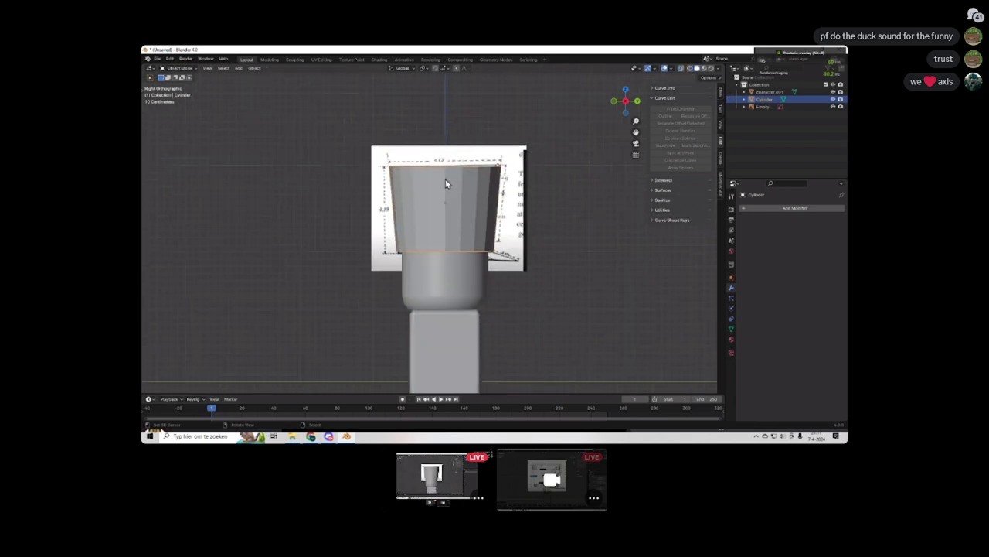
pyautogui.scroll(-3, 475, 229)
pyautogui.moveTo(475, 229)
pyautogui.mouseDown(button='middle')
pyautogui.moveTo(388, 204)
pyautogui.moveTo(408, 264)
pyautogui.moveTo(448, 181)
pyautogui.moveTo(398, 210)
pyautogui.moveTo(380, 206)
pyautogui.moveTo(385, 233)
pyautogui.moveTo(456, 244)
pyautogui.mouseUp(button='middle')
pyautogui.scroll(4, 468, 250)
# Place a loop cut around the cylinder, sliding it down to the upper edge of the drawn bottom band.
pyautogui.hotkey('alt', 'Tab')
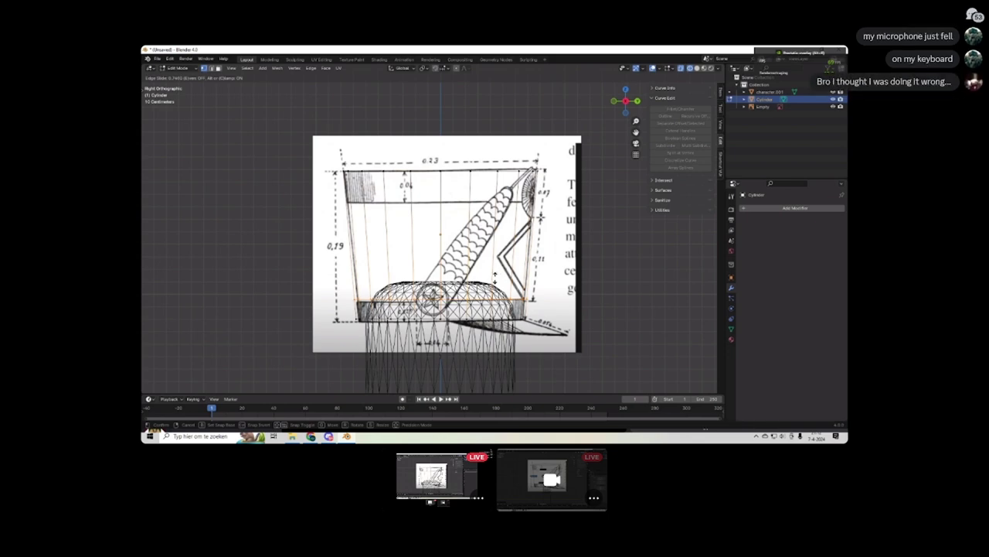
pyautogui.click(495, 275)
pyautogui.scroll(6, 519, 310)
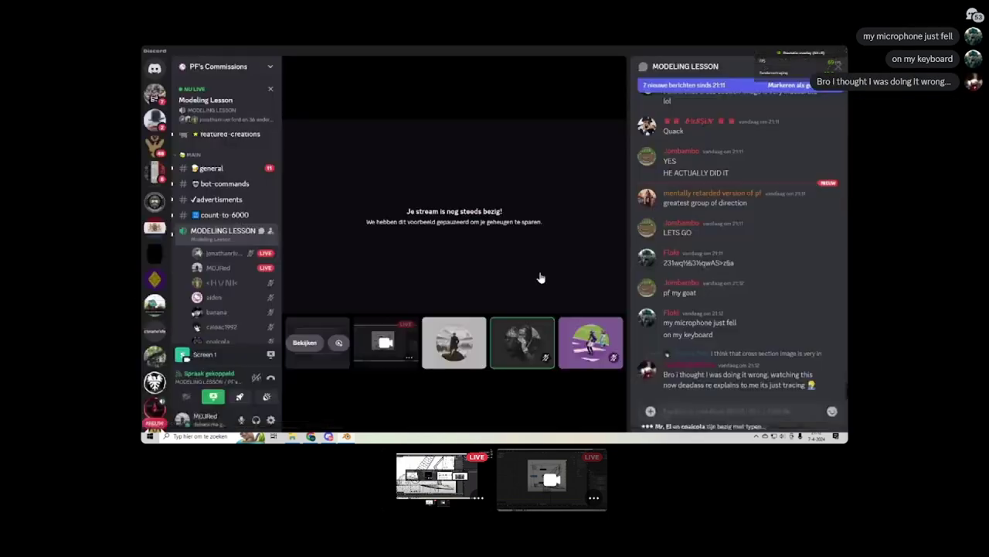
pyautogui.hotkey('alt', 'Tab')
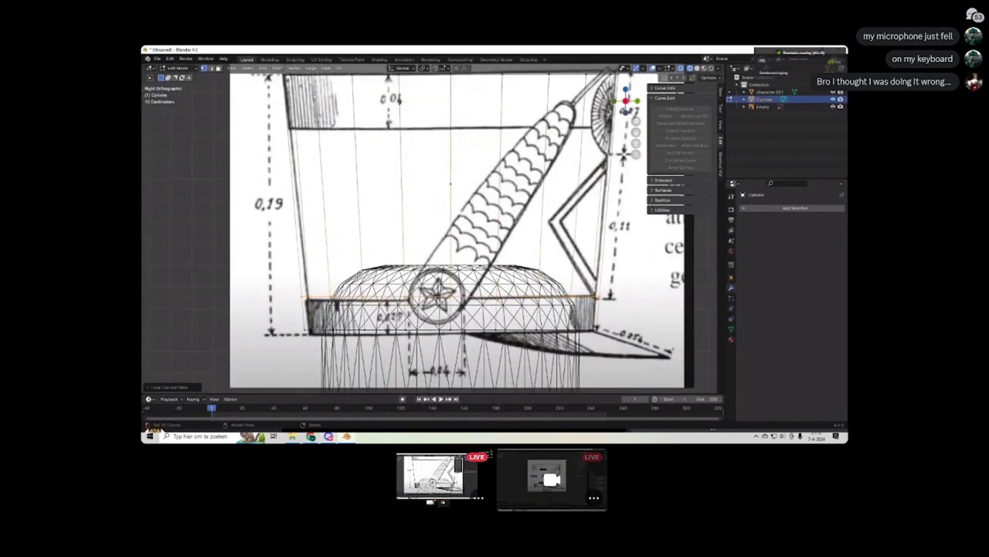
pyautogui.scroll(-3, 520, 259)
pyautogui.scroll(4, 520, 259)
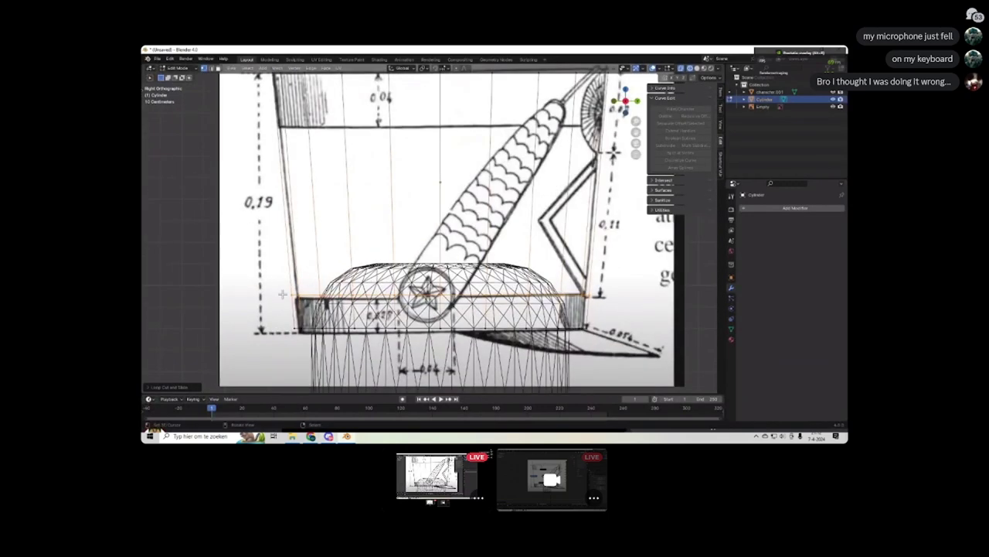
pyautogui.scroll(-5, 614, 151)
# Add a second loop cut around the cylinder and slide it up to the lower edge of the drawn 0.04 top band.
pyautogui.scroll(3, 554, 275)
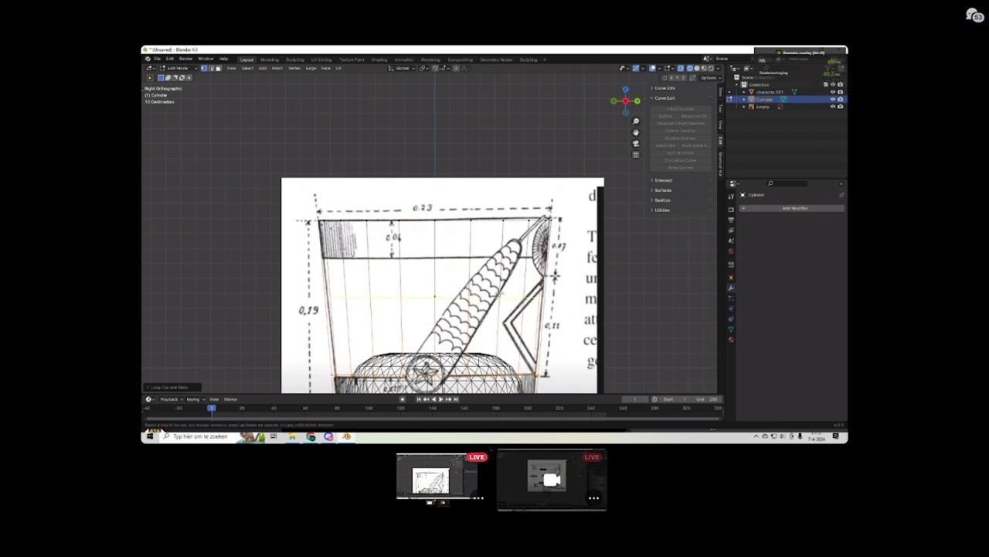
pyautogui.press('g')
pyautogui.press('g')
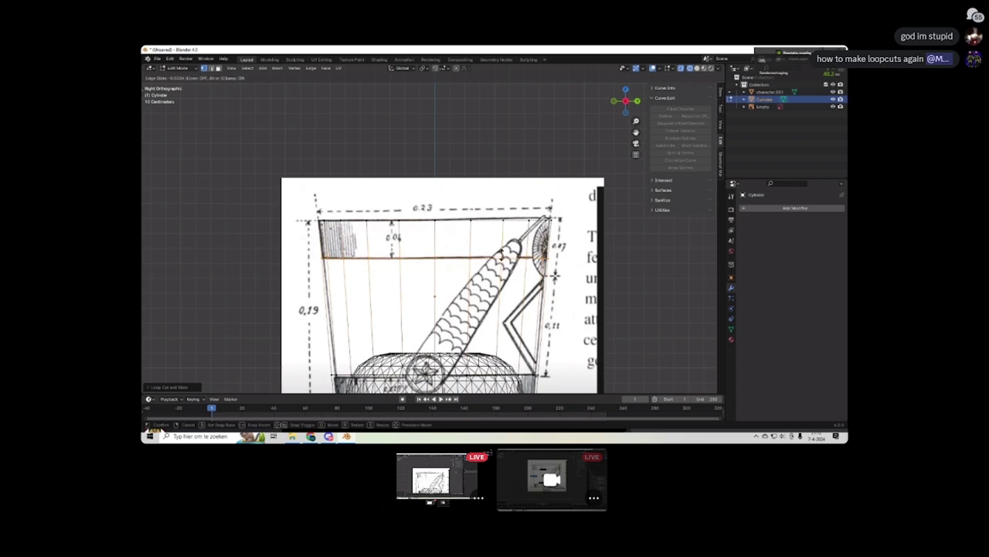
pyautogui.click(469, 234)
pyautogui.scroll(-1, 469, 234)
pyautogui.scroll(2, 469, 235)
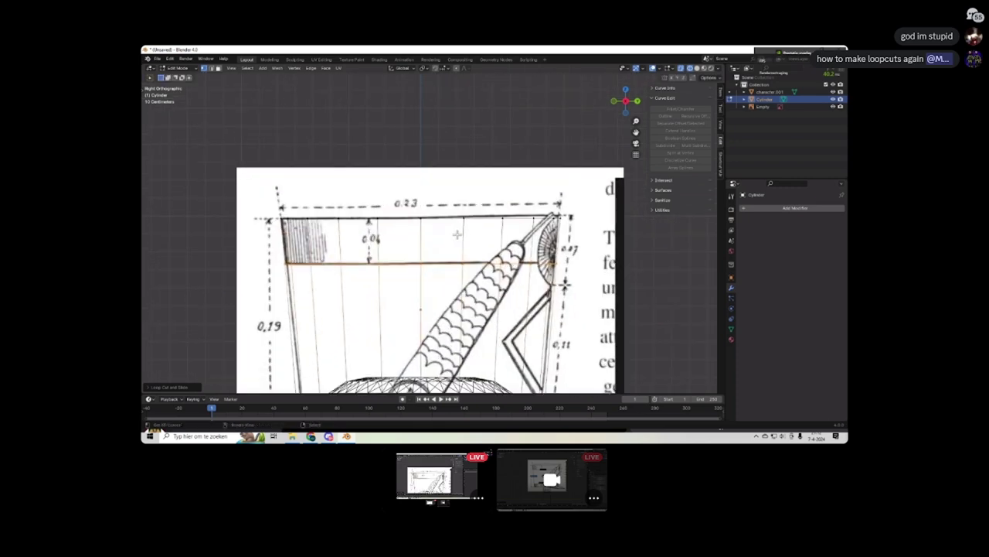
pyautogui.scroll(-2, 449, 232)
pyautogui.scroll(2, 449, 233)
# Examine the cylinder and its two loop cuts in the front and right views.
pyautogui.moveTo(449, 233); pyautogui.dragTo(490, 214, button='middle')
pyautogui.scroll(3, 475, 267)
pyautogui.press('Tab')
pyautogui.press('KP_1')
pyautogui.scroll(-3, 499, 237)
pyautogui.press('Tab')
pyautogui.scroll(4, 498, 224)
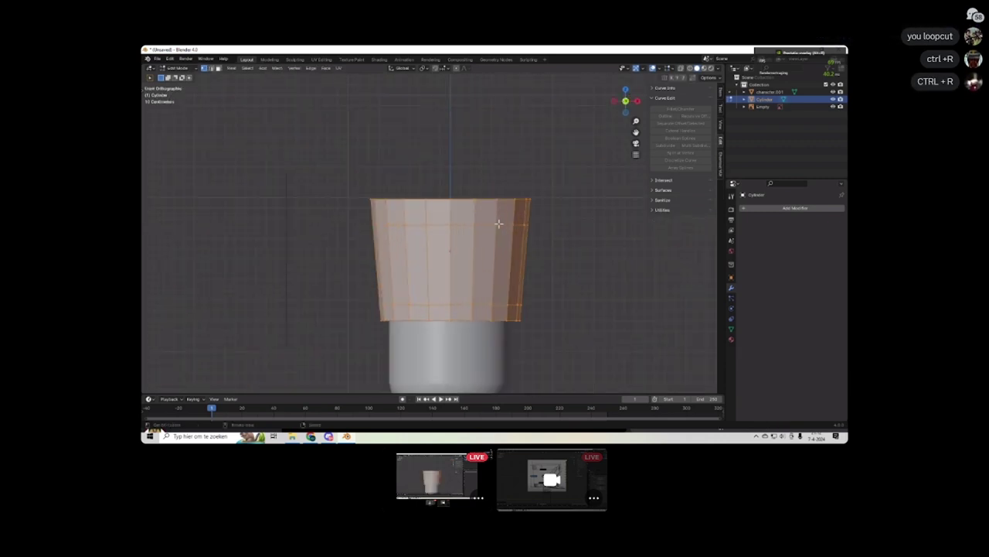
pyautogui.press('KP_3')
pyautogui.scroll(3, 493, 236)
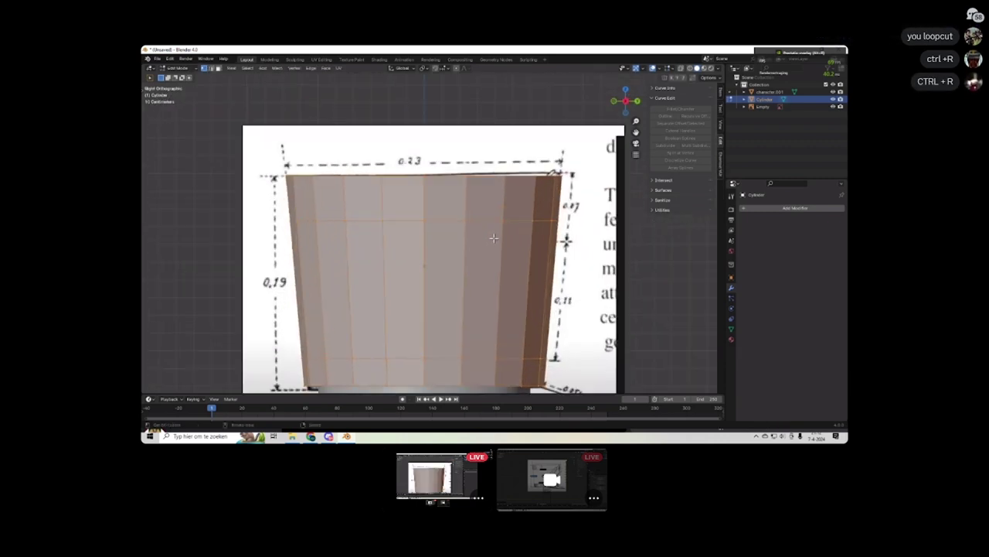
# Switch the cylinder to face selection and compare it with the drawing in wireframe and solid shading.
pyautogui.click(219, 68)
pyautogui.scroll(-3, 474, 239)
pyautogui.press('z')
pyautogui.click(420, 238)
pyautogui.scroll(2, 456, 243)
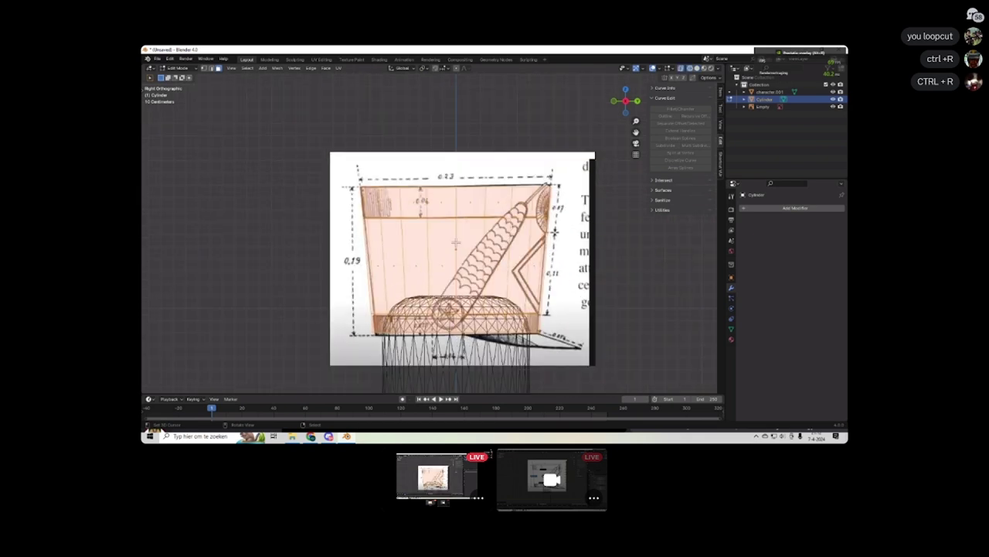
pyautogui.press('z')
pyautogui.click(487, 235)
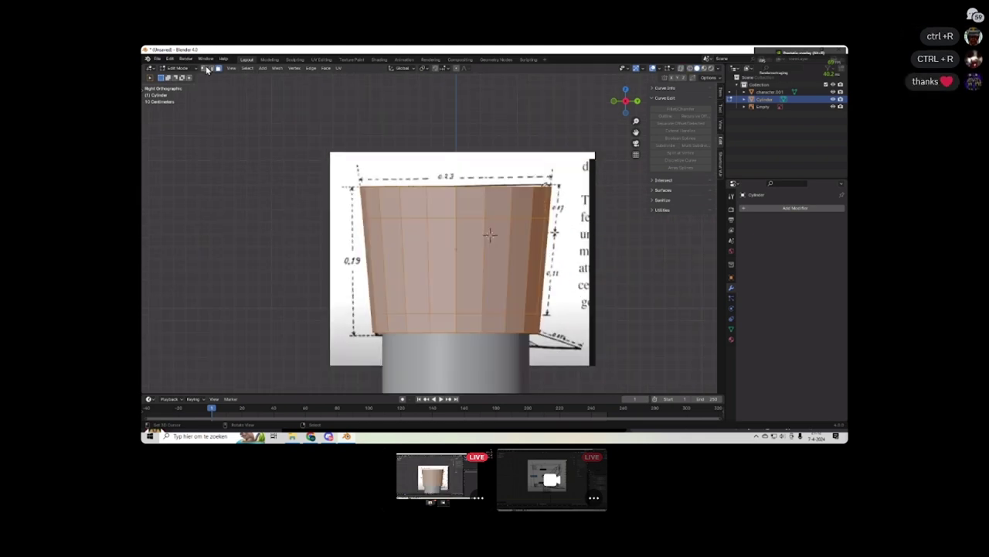
# Demonstrate loop-selecting the ring of faces between the two loop cuts.
pyautogui.moveTo(487, 236); pyautogui.dragTo(462, 252, button='middle')
pyautogui.keyDown('alt'); pyautogui.click(455, 252); pyautogui.keyUp('alt')
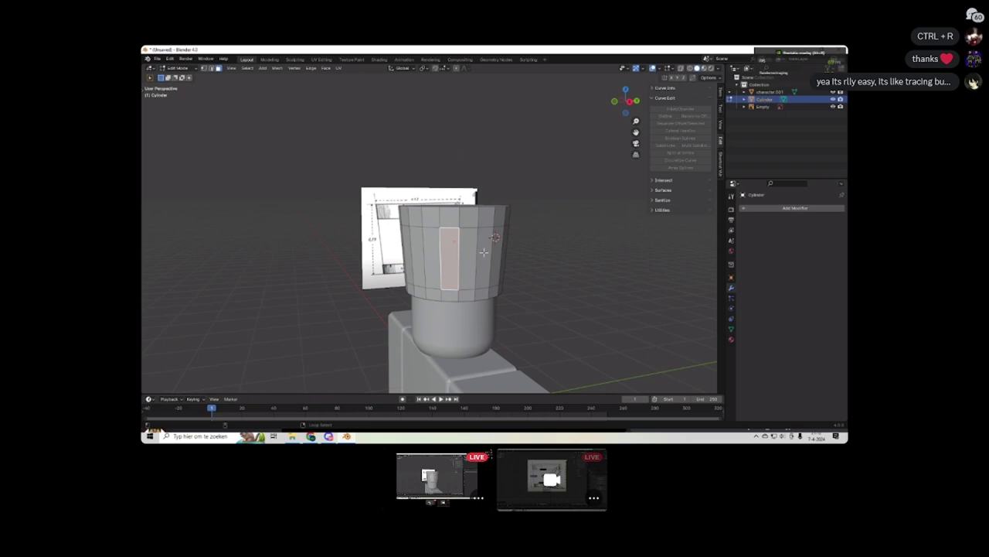
pyautogui.keyDown('alt'); pyautogui.click(477, 249); pyautogui.keyUp('alt')
pyautogui.moveTo(477, 249); pyautogui.dragTo(603, 276, button='middle')
pyautogui.scroll(-4, 599, 228)
pyautogui.scroll(5, 580, 216)
pyautogui.moveTo(586, 222); pyautogui.dragTo(477, 260, button='middle')
pyautogui.click(477, 260)
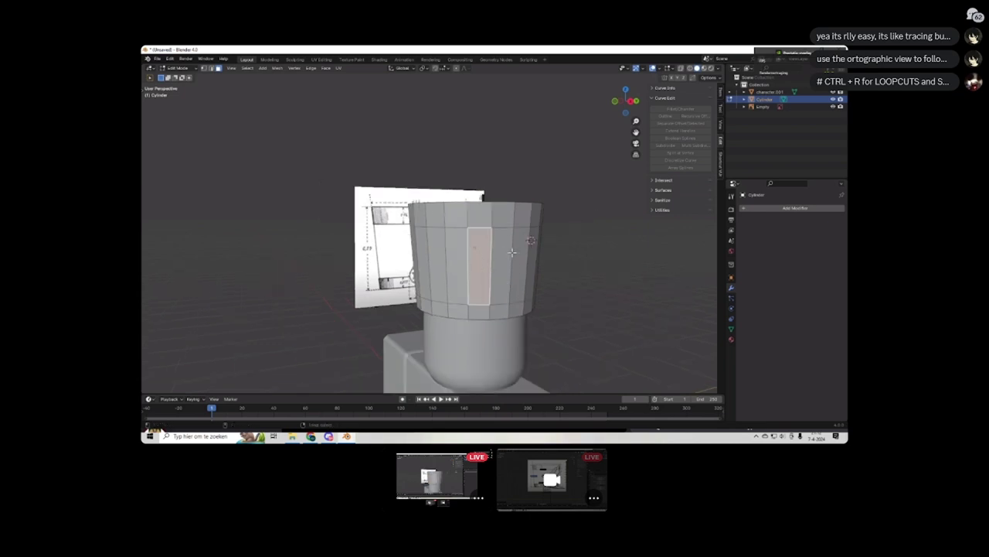
pyautogui.keyDown('alt'); pyautogui.click(512, 252); pyautogui.keyUp('alt')
pyautogui.moveTo(592, 281); pyautogui.dragTo(564, 278, button='middle')
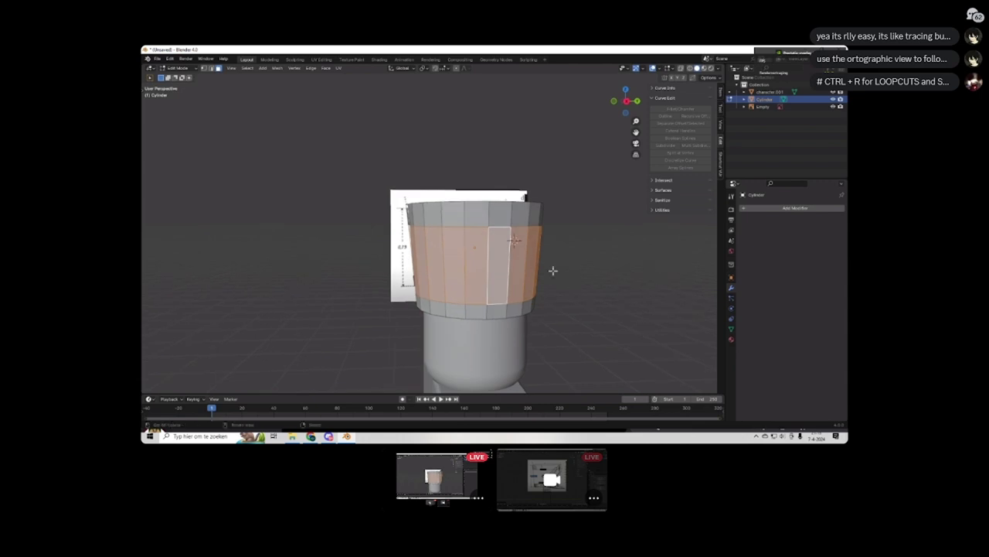
# Try single-face and loop selections on the cylinder's top and middle bands, then clear the selection.
pyautogui.moveTo(643, 269); pyautogui.dragTo(498, 220, button='middle')
pyautogui.click(496, 218)
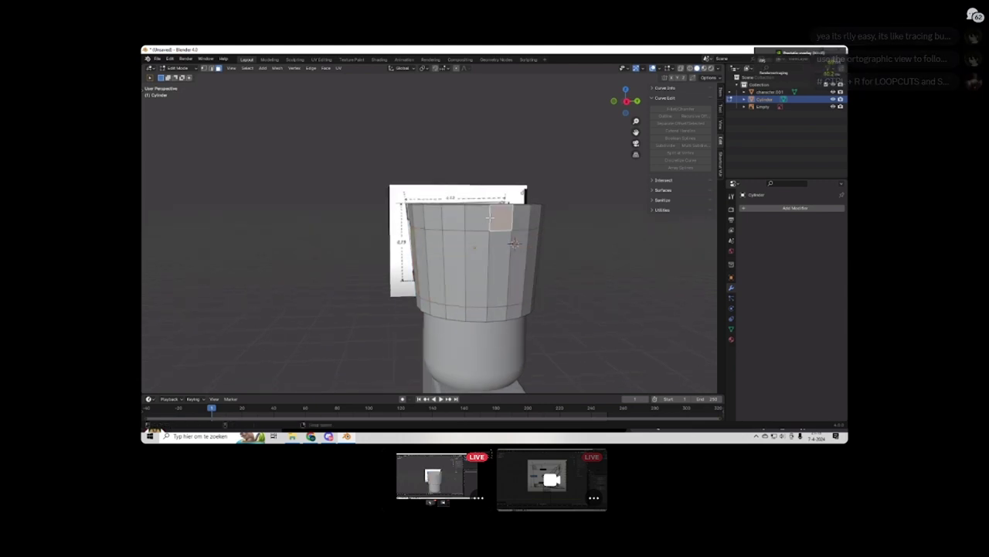
pyautogui.keyDown('alt'); pyautogui.click(489, 218); pyautogui.keyUp('alt')
pyautogui.click(480, 222)
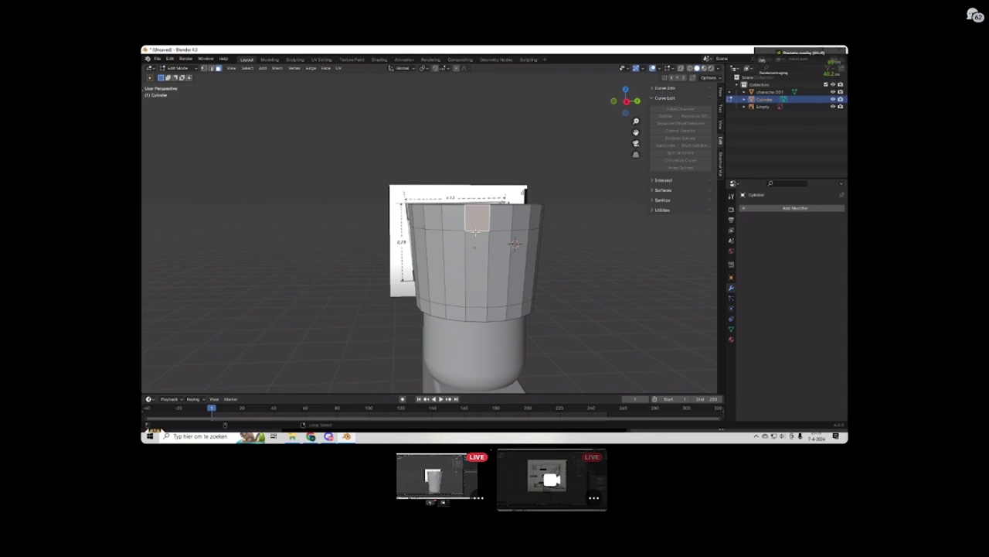
pyautogui.keyDown('alt'); pyautogui.click(478, 249); pyautogui.keyUp('alt')
pyautogui.keyDown('alt'); pyautogui.click(489, 262); pyautogui.keyUp('alt')
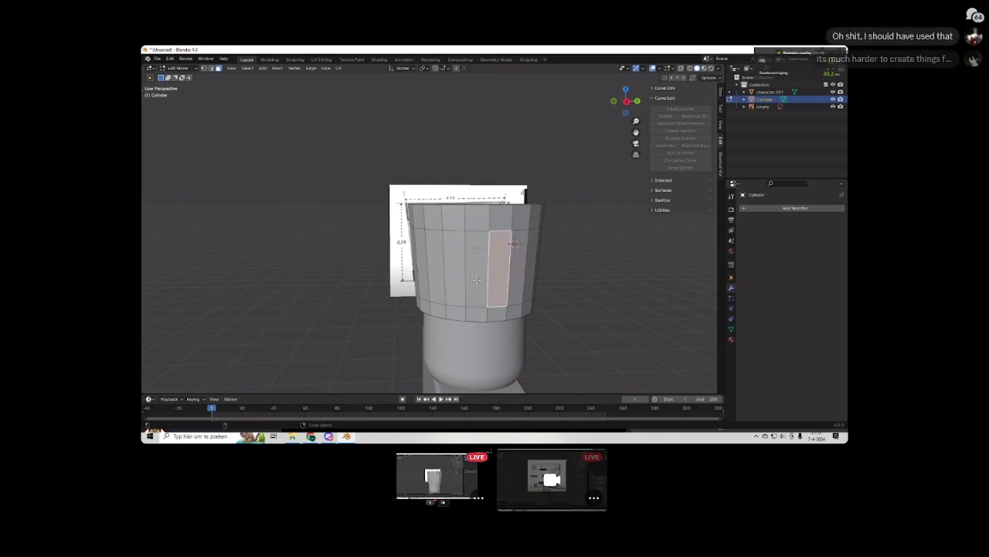
pyautogui.hotkey('alt', 'a')
# Select the cylinder's complete middle face ring and align the view with the drawing from the right.
pyautogui.keyDown('alt'); pyautogui.click(501, 257); pyautogui.keyUp('alt')
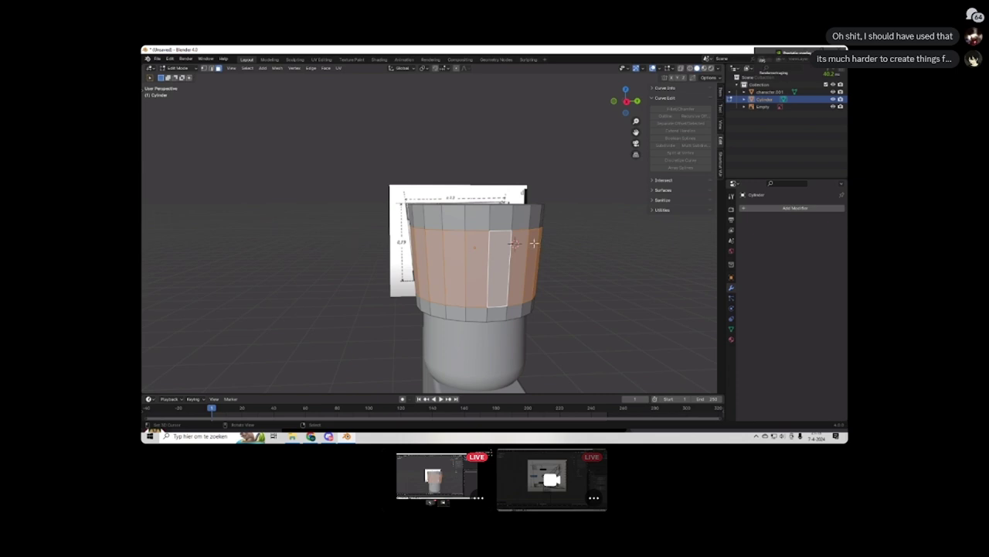
pyautogui.moveTo(536, 242); pyautogui.dragTo(516, 254, button='middle')
pyautogui.scroll(4, 515, 254)
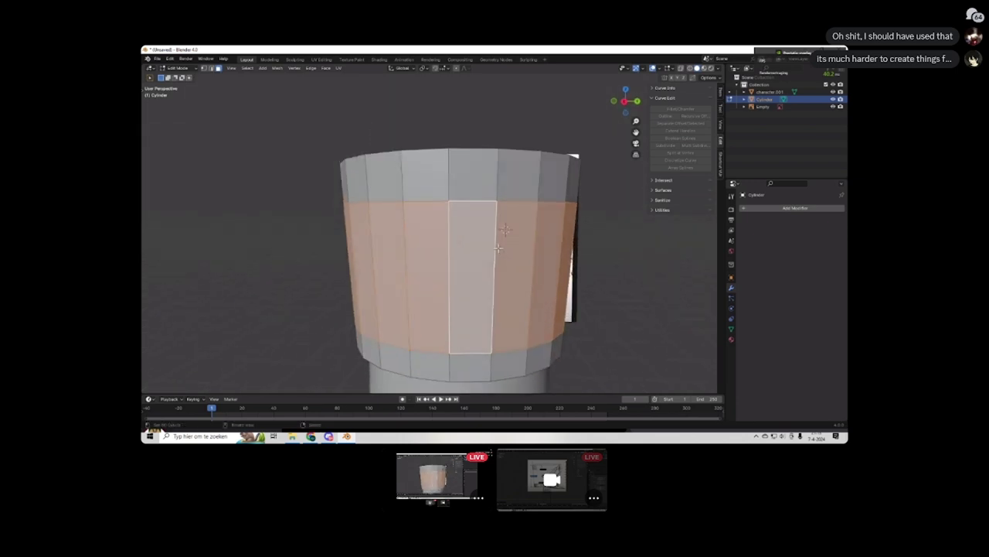
pyautogui.scroll(-5, 505, 229)
pyautogui.scroll(3, 510, 236)
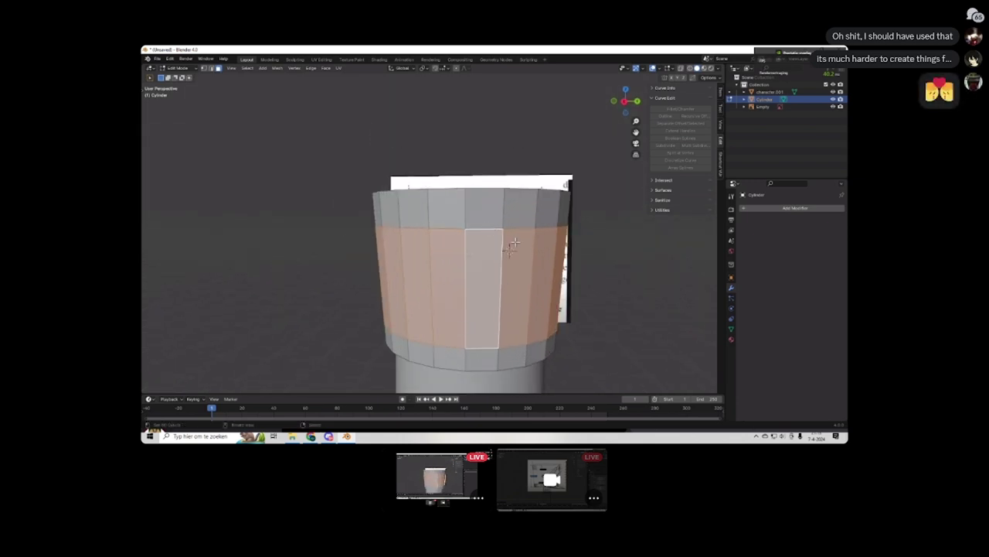
pyautogui.moveTo(514, 244); pyautogui.dragTo(512, 223, button='middle')
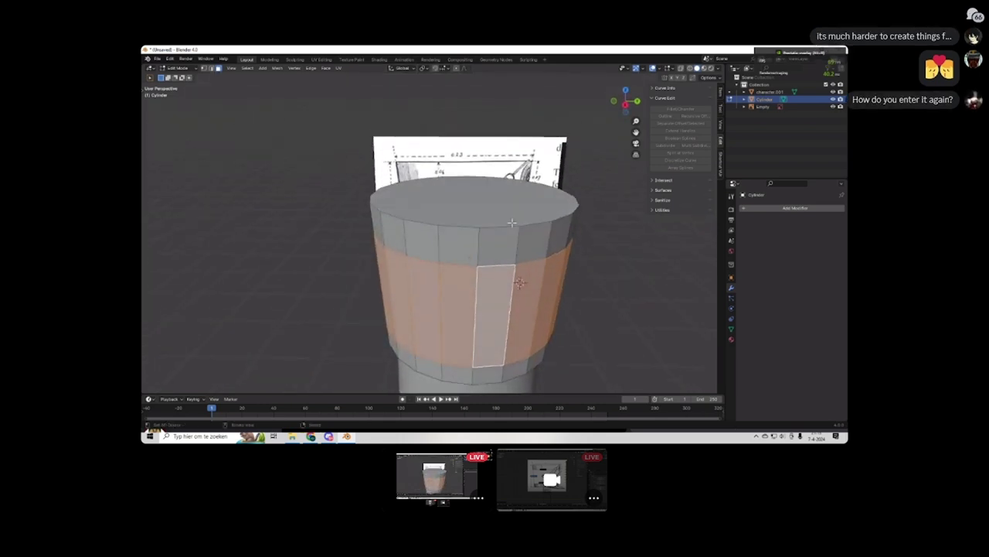
pyautogui.press('KP_1')
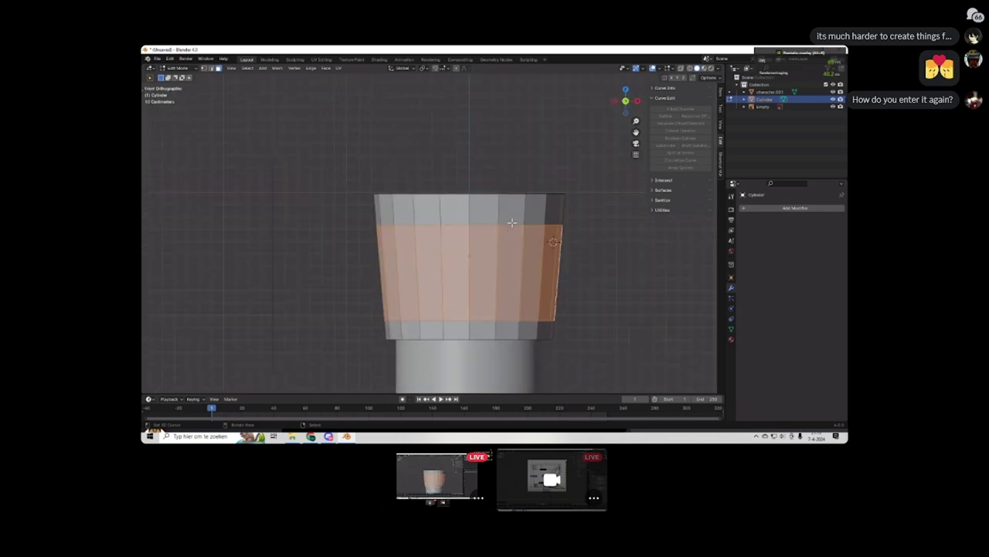
pyautogui.press('KP_3')
pyautogui.scroll(-1, 511, 232)
pyautogui.scroll(2, 510, 239)
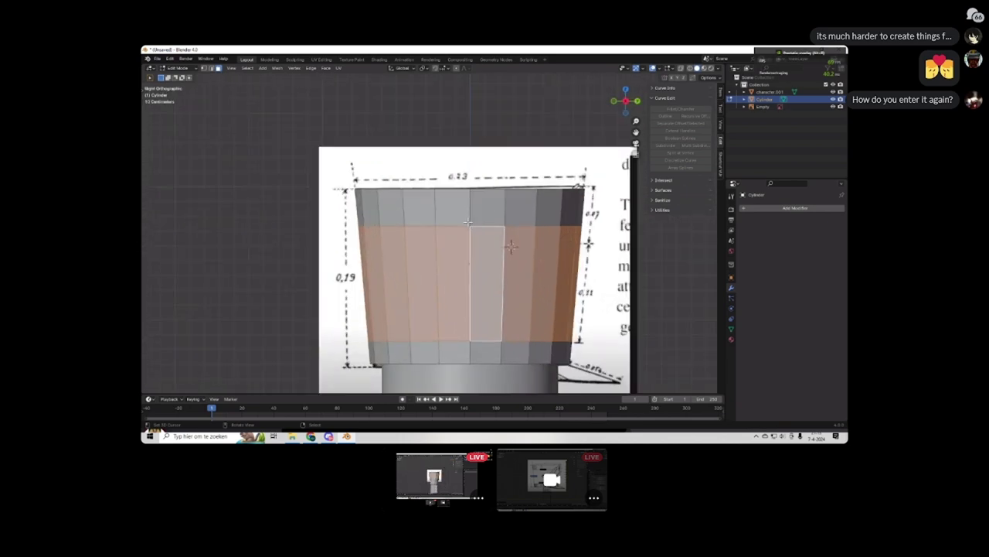
# Set the viewport to wireframe shading to see the drawing through the selected middle faces.
pyautogui.press('z')
pyautogui.click(415, 225)
pyautogui.scroll(-2, 463, 232)
pyautogui.scroll(3, 479, 232)
pyautogui.scroll(-1, 536, 242)
pyautogui.scroll(1, 536, 242)
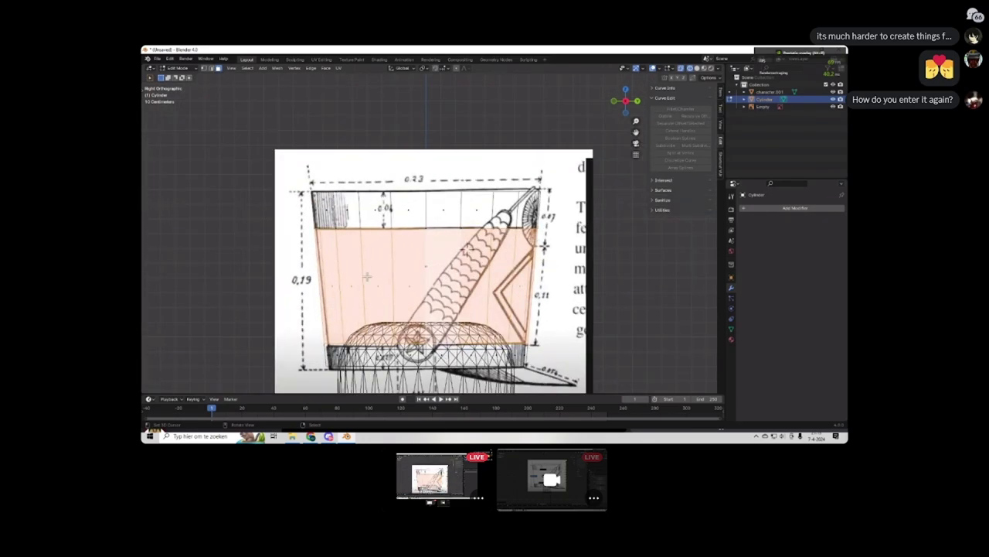
pyautogui.scroll(1, 536, 241)
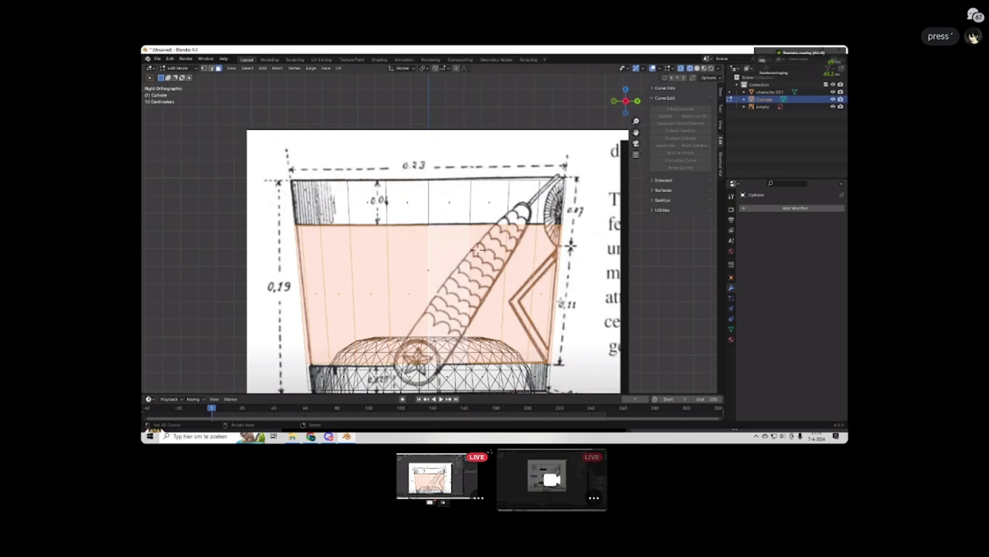
pyautogui.scroll(1, 477, 246)
# Demonstrate the shading choices by changing the viewport to solid and back to wireframe.
pyautogui.press('`')
pyautogui.click(446, 246)
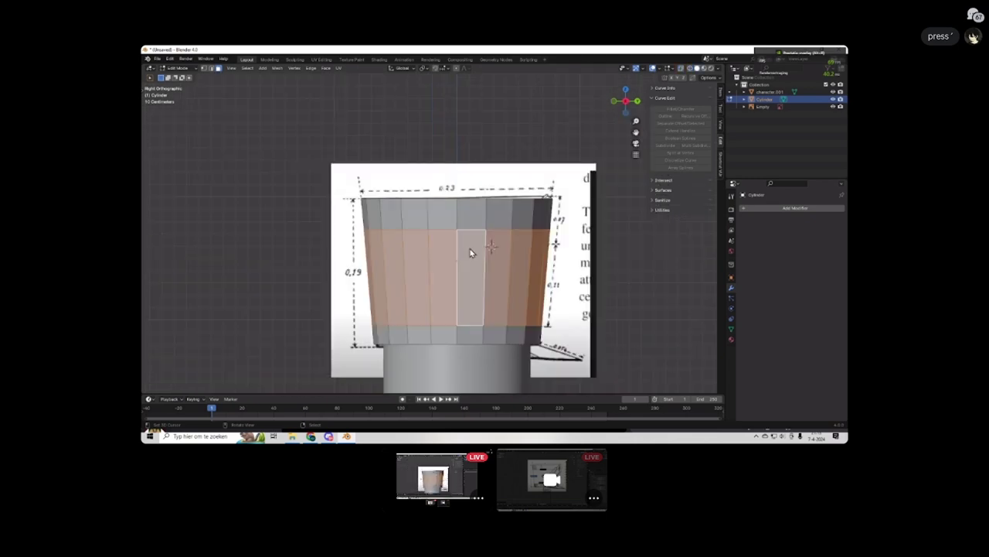
pyautogui.scroll(1, 449, 252)
pyautogui.press('`')
pyautogui.hotkey('alt', 'z')
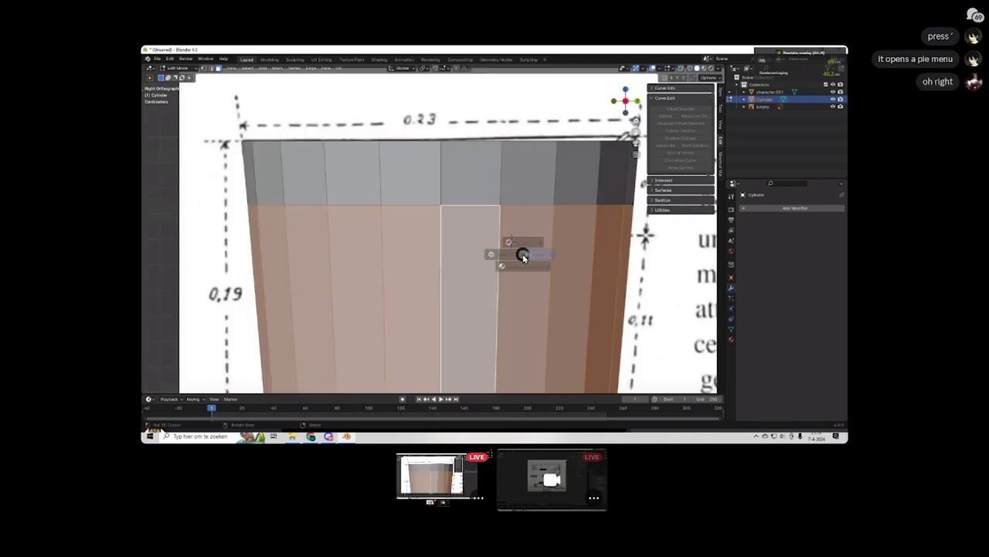
pyautogui.hotkey('alt', 'z')
pyautogui.scroll(-3, 479, 248)
pyautogui.scroll(1, 586, 247)
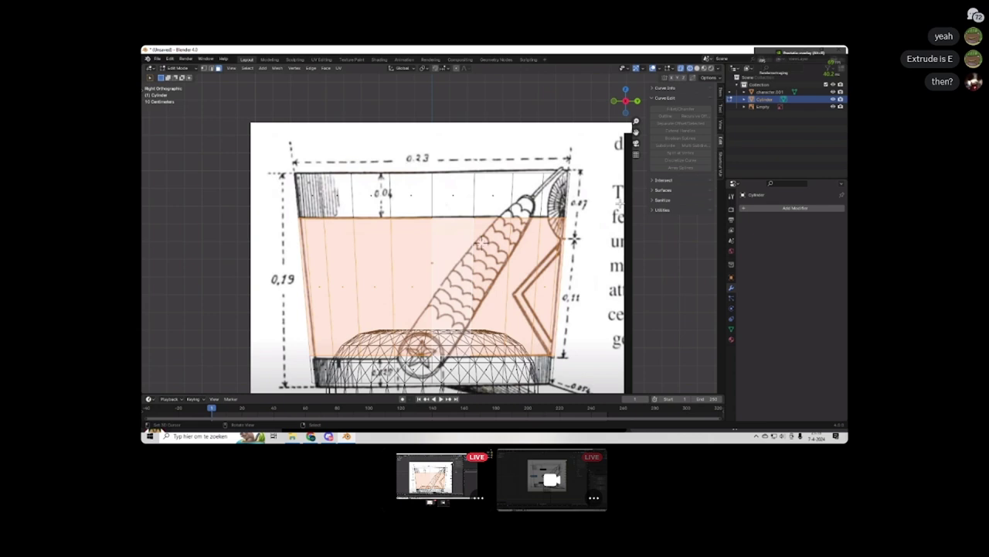
# Extrude the selected middle face ring in place and try scaling it inward to about 0.8 to recess the body.
pyautogui.press('e')
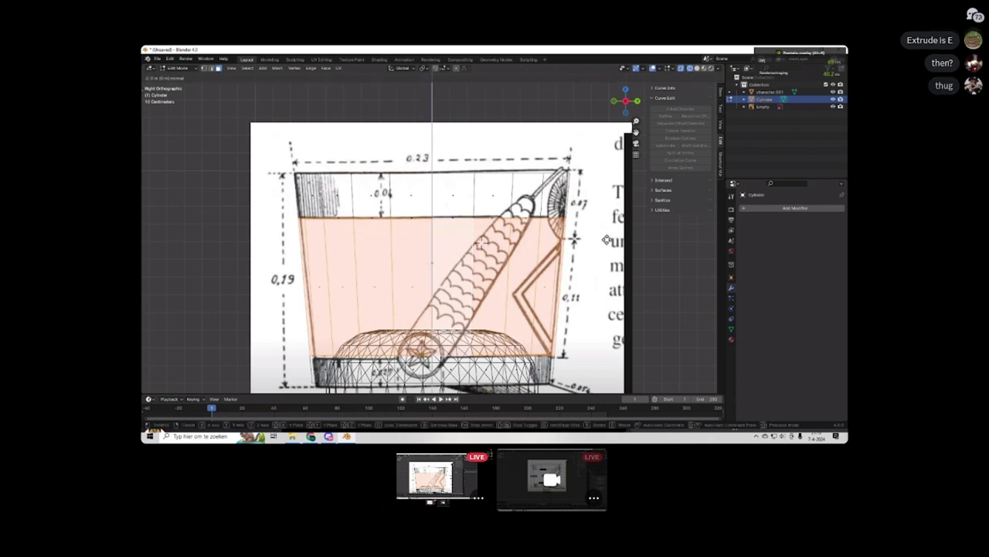
pyautogui.press('Return')
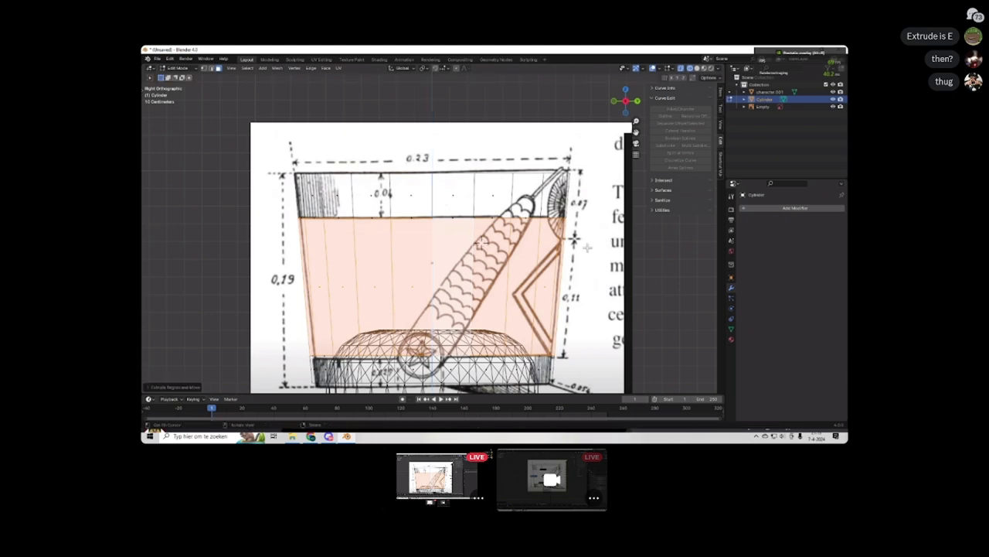
pyautogui.moveTo(482, 241); pyautogui.dragTo(482, 146, button='middle')
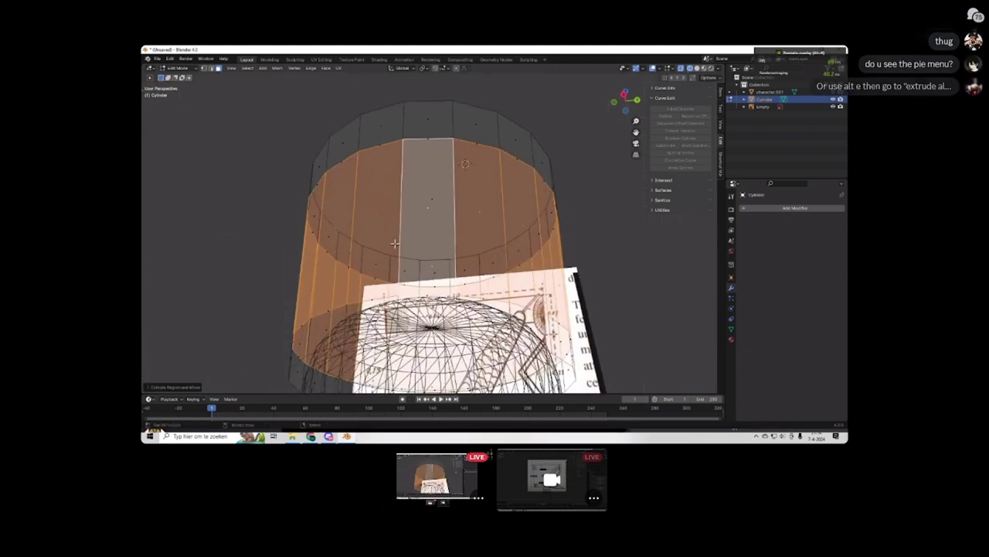
pyautogui.press('KP_7')
pyautogui.press('KP_3')
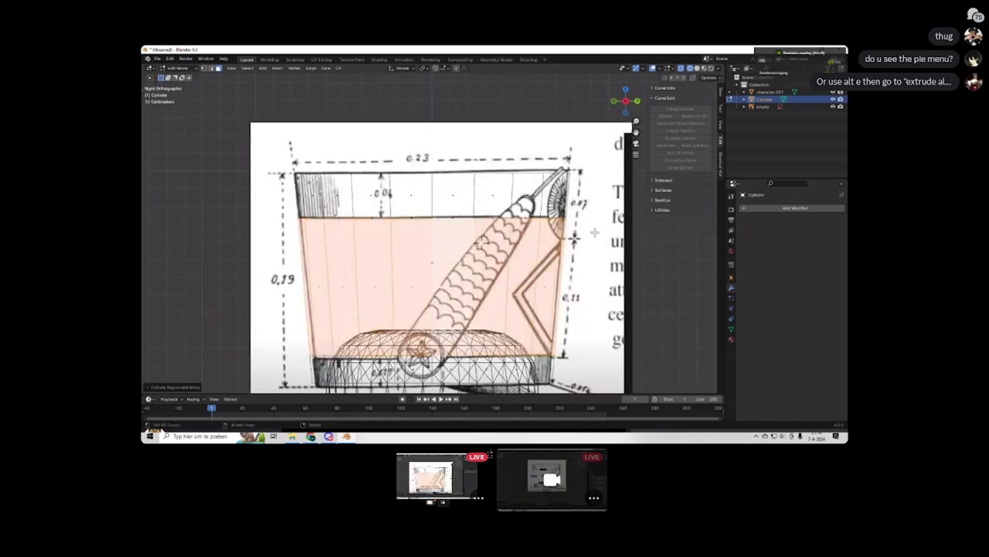
pyautogui.press('s')
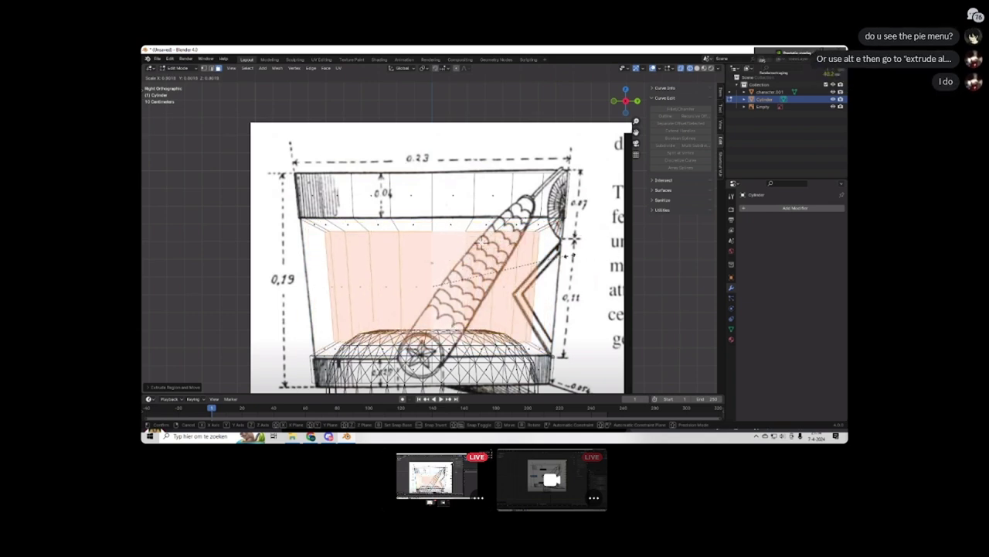
pyautogui.press('Escape')
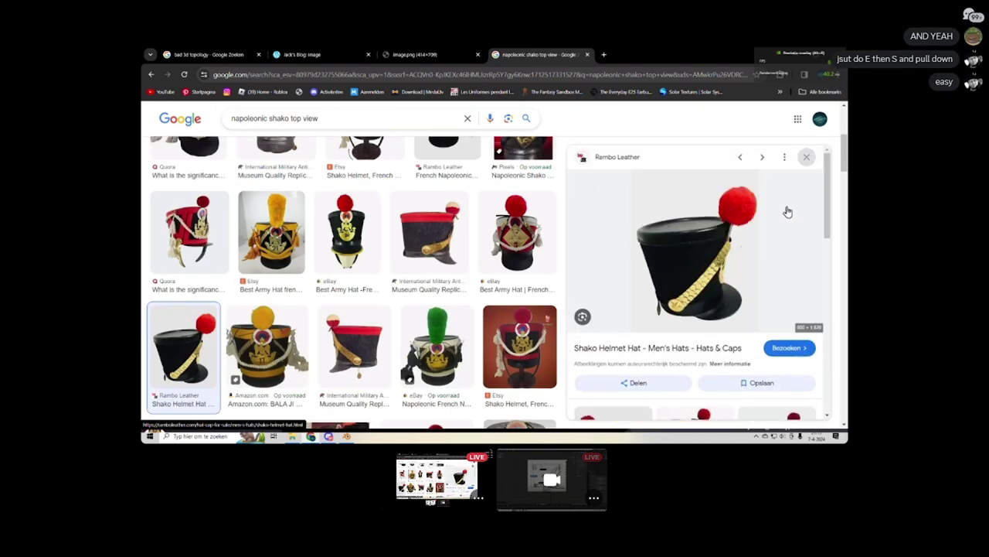
# Browse the Google image results for a Napoleonic shako top view to find a crown reference.
pyautogui.click(806, 156)
pyautogui.scroll(-10, 591, 219)
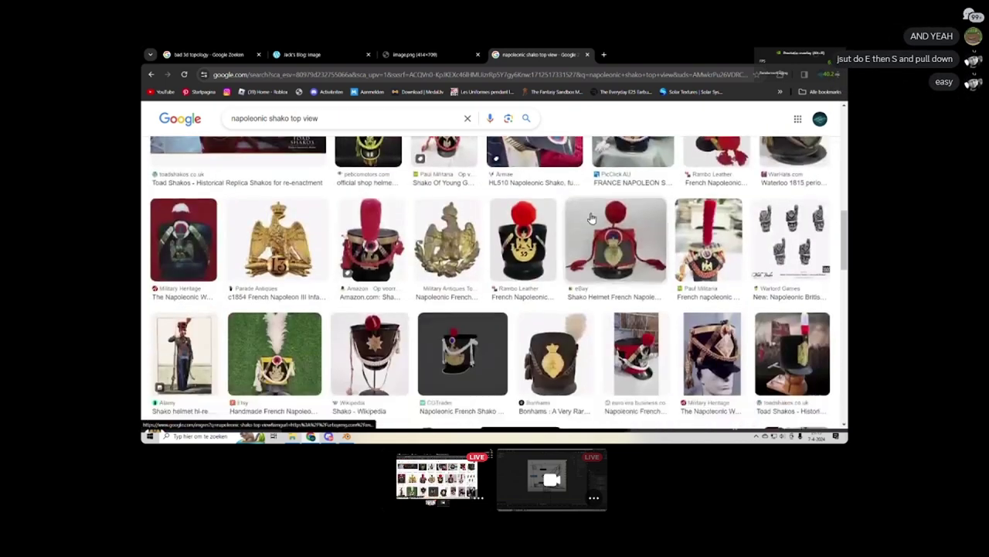
pyautogui.scroll(-3, 495, 324)
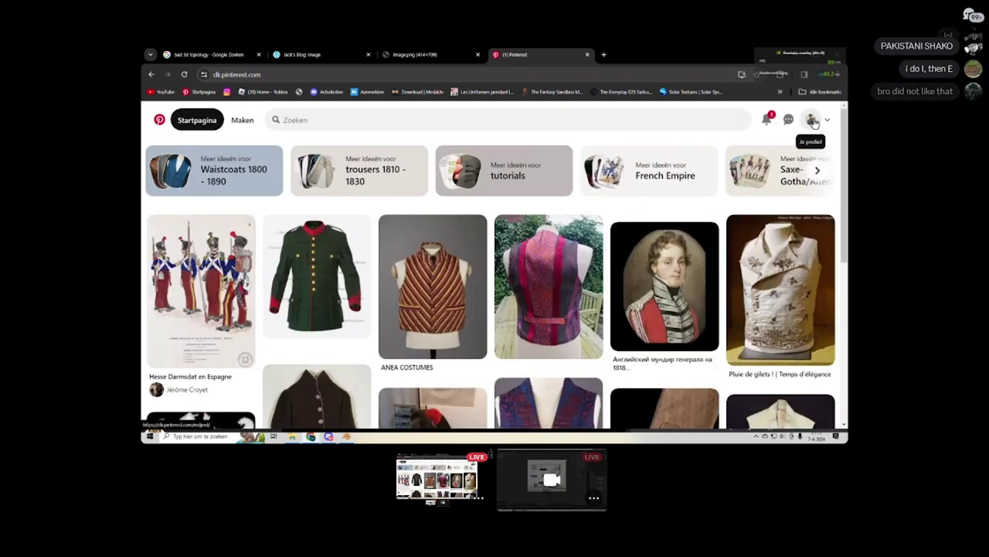
# Go to the Pinterest profile's saved boards and open the shako section of the DIY Napoleonic board.
pyautogui.click(812, 121)
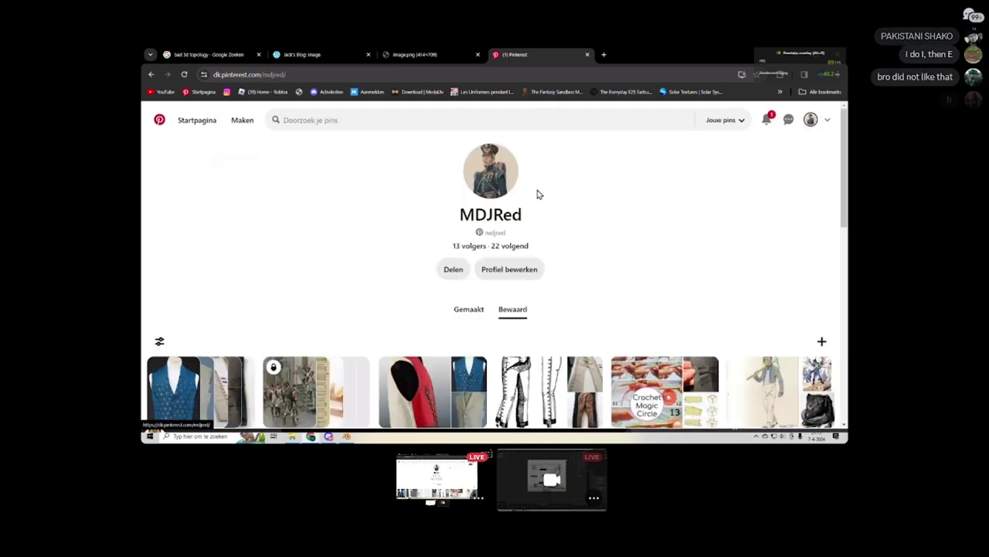
pyautogui.scroll(-5, 541, 256)
pyautogui.scroll(-5, 552, 309)
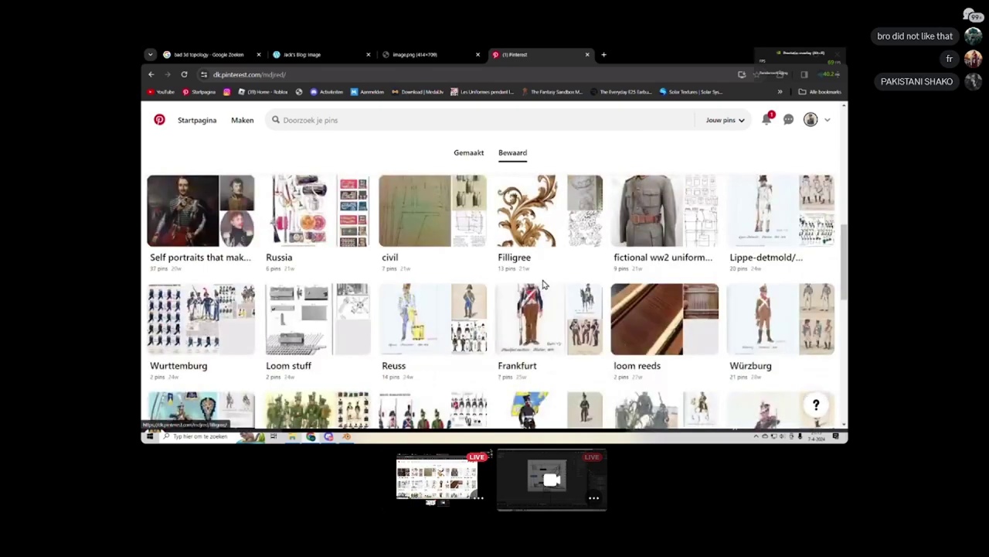
pyautogui.scroll(7, 546, 280)
pyautogui.scroll(2, 544, 284)
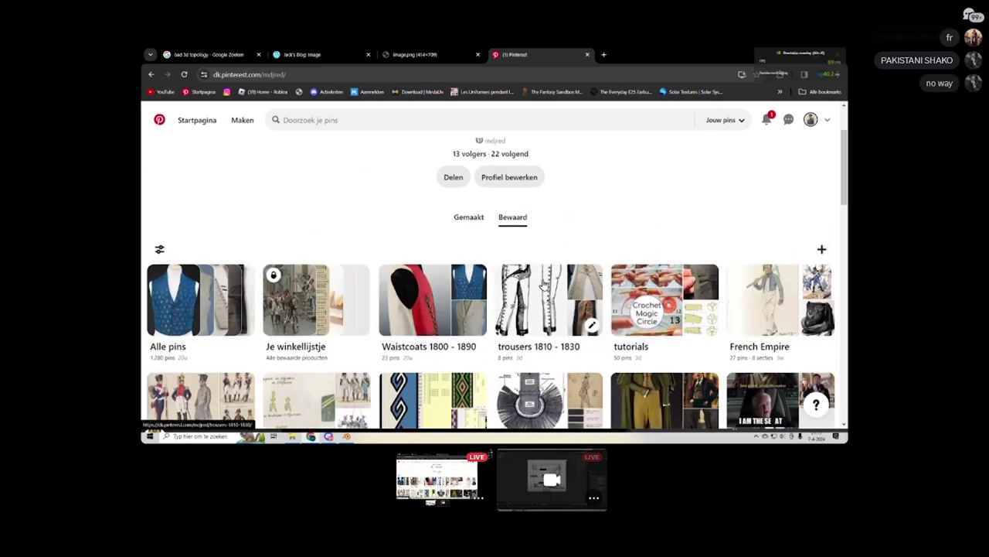
pyautogui.scroll(-8, 544, 284)
pyautogui.scroll(8, 544, 283)
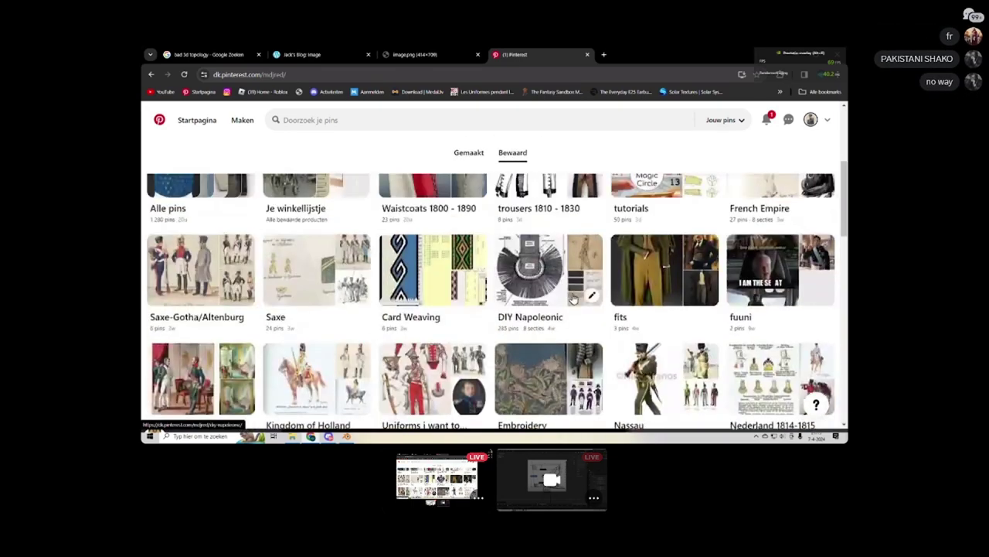
pyautogui.click(536, 268)
pyautogui.scroll(-8, 572, 270)
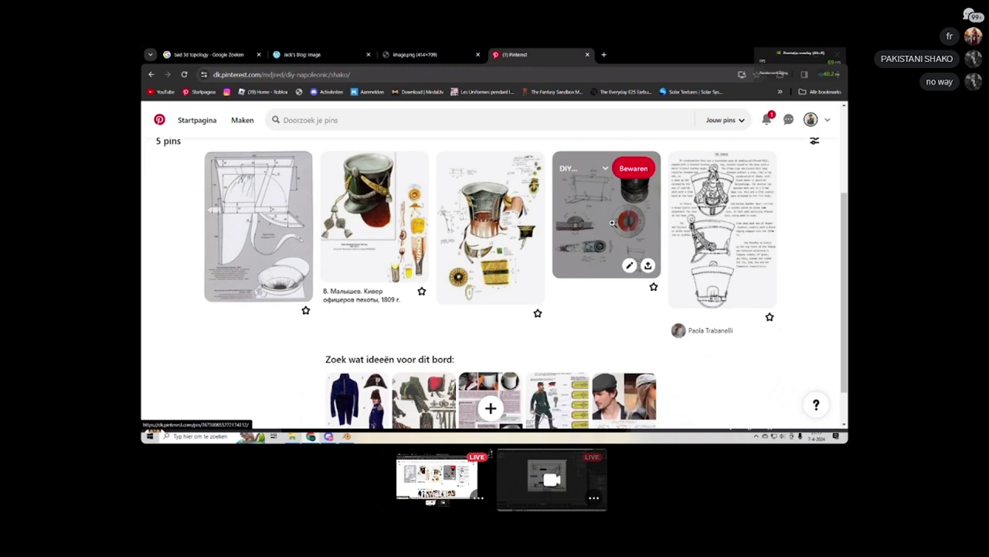
# View the measured shako sketch pin and the grey shako cross-section pin to study the crown's construction.
pyautogui.click(613, 228)
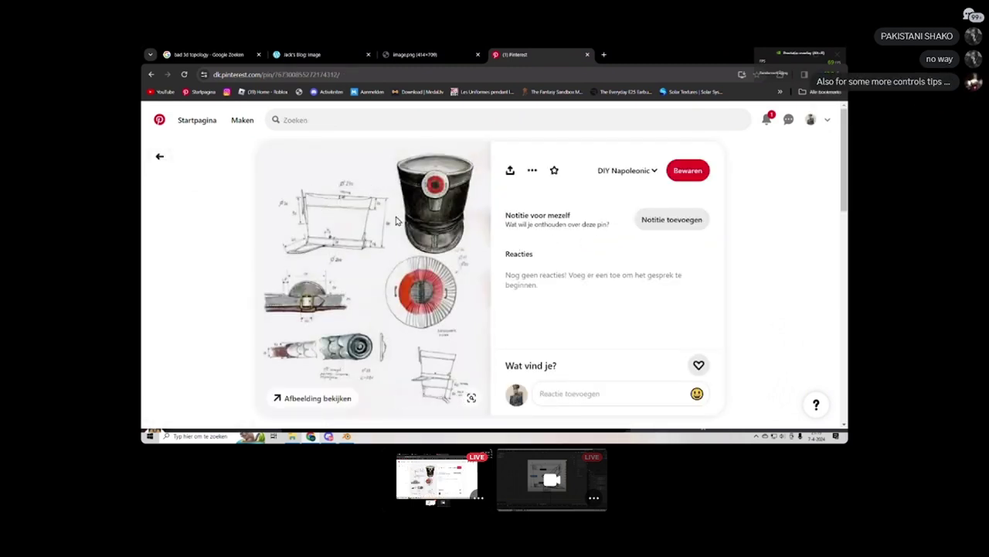
pyautogui.click(159, 156)
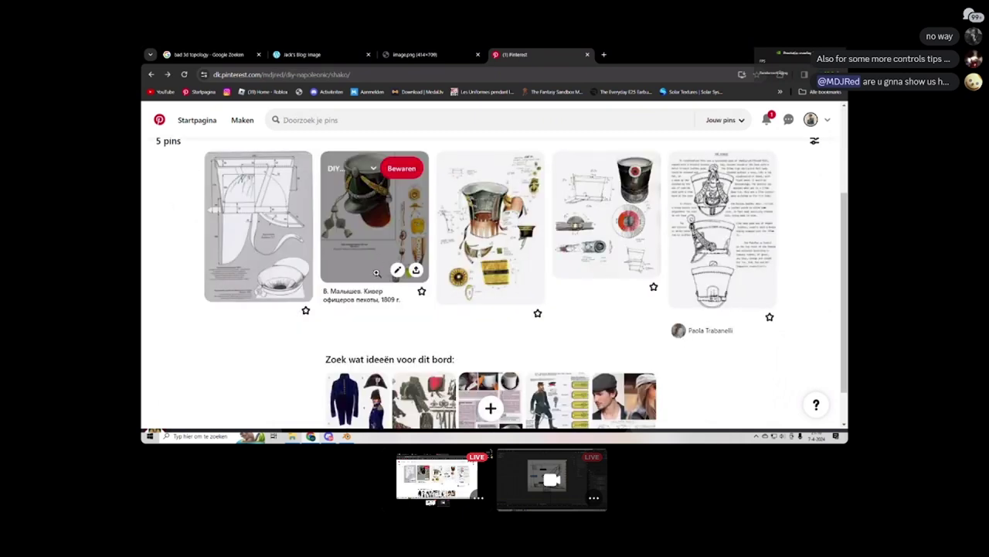
pyautogui.click(262, 228)
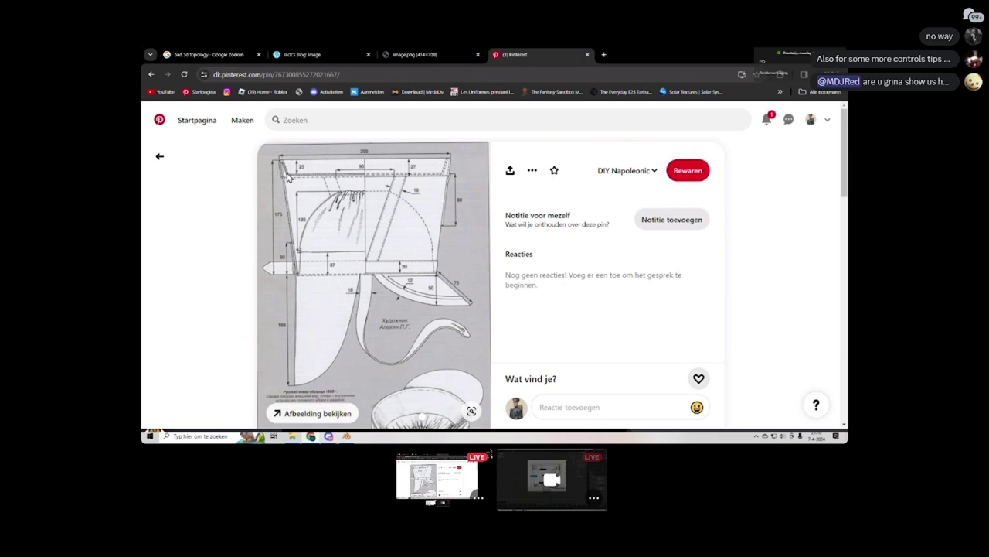
# Switch to Blender, extrude the cylinder's top face in place and scale it slightly inward to form a narrow rim.
pyautogui.hotkey('alt', 'Tab')
pyautogui.scroll(5, 596, 265)
pyautogui.scroll(-3, 596, 265)
pyautogui.scroll(5, 595, 266)
pyautogui.scroll(-4, 553, 245)
pyautogui.scroll(4, 553, 244)
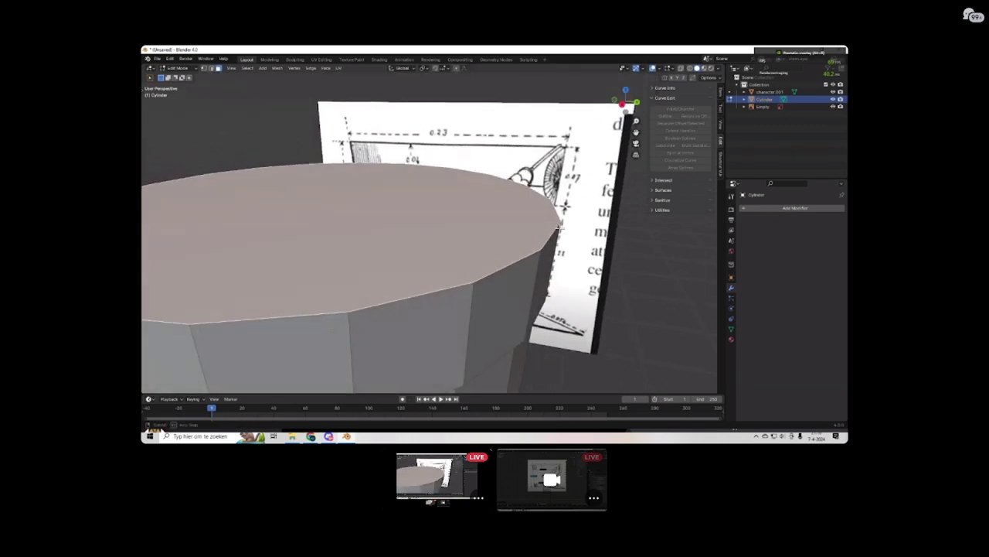
pyautogui.scroll(-3, 565, 230)
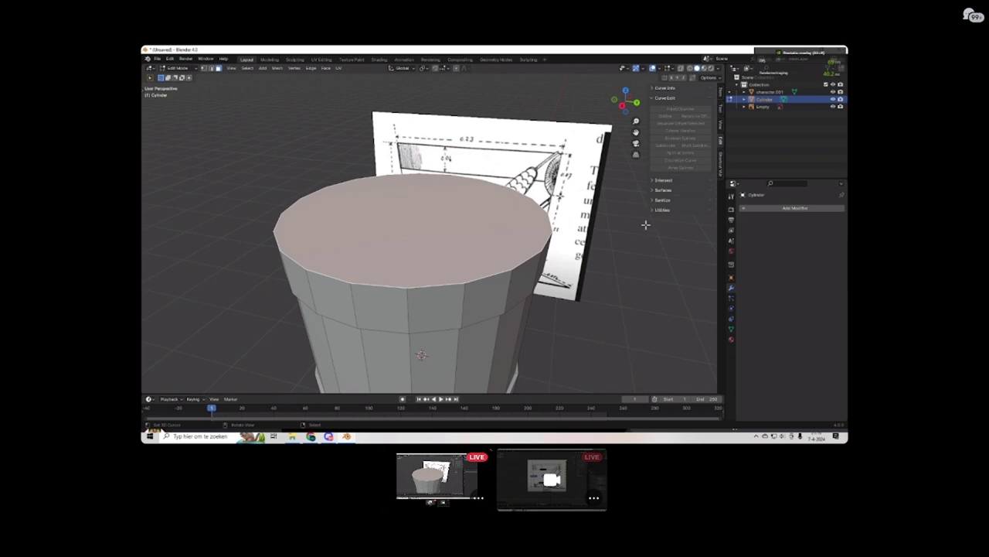
pyautogui.scroll(3, 550, 242)
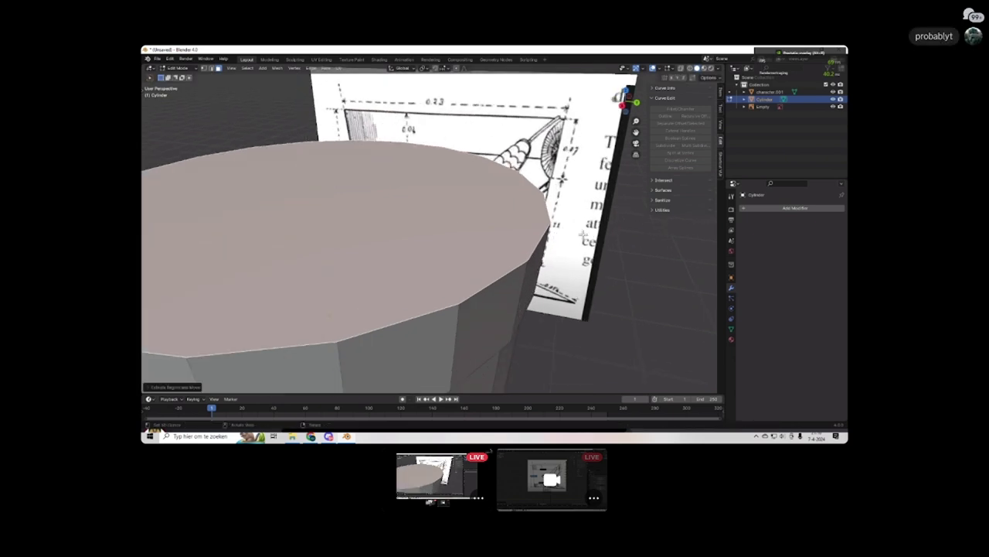
pyautogui.press('s')
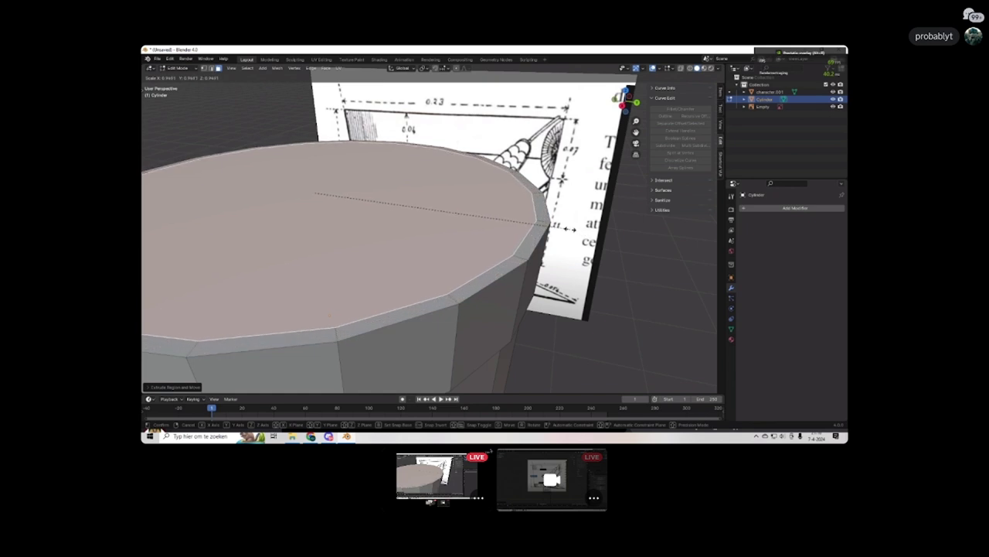
pyautogui.click(568, 228)
# Compare the cylinder's narrow top rim with the shako cross-section drawing on Pinterest.
pyautogui.hotkey('alt', 'Tab')
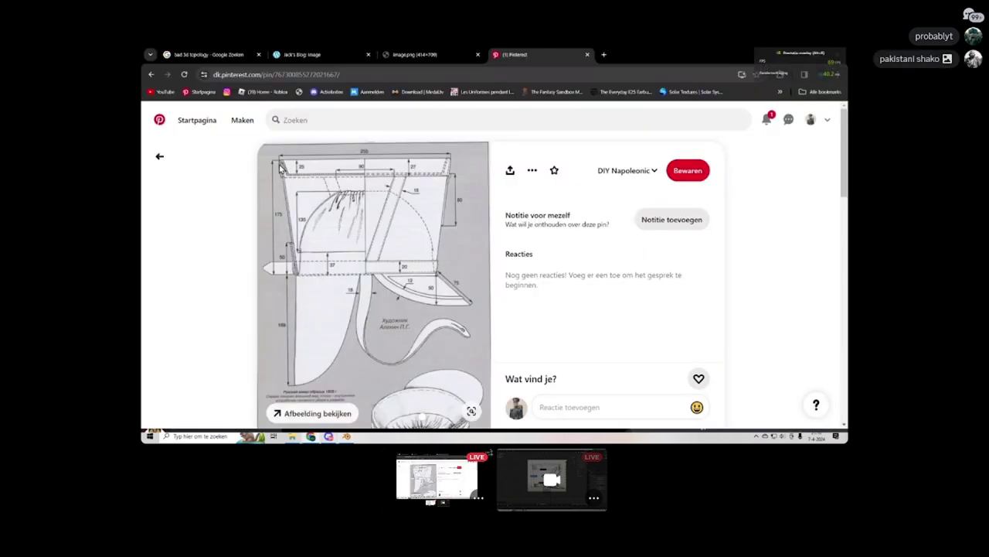
pyautogui.hotkey('alt', 'Tab')
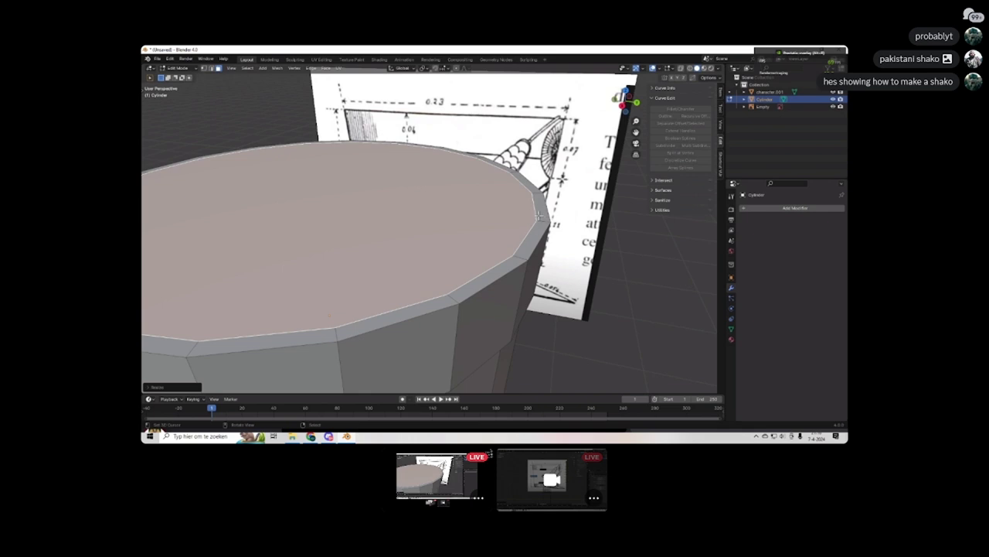
pyautogui.scroll(-3, 539, 223)
pyautogui.scroll(3, 468, 209)
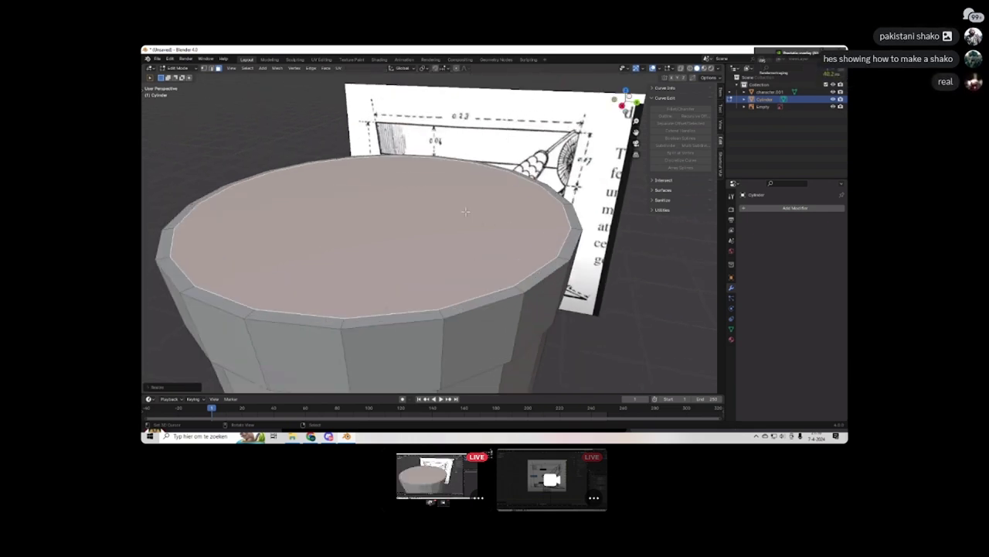
# View the 1809 officer's shako pin and the measured shako sketch pin on Pinterest, and return to Blender.
pyautogui.hotkey('alt', 'Tab')
pyautogui.click(160, 155)
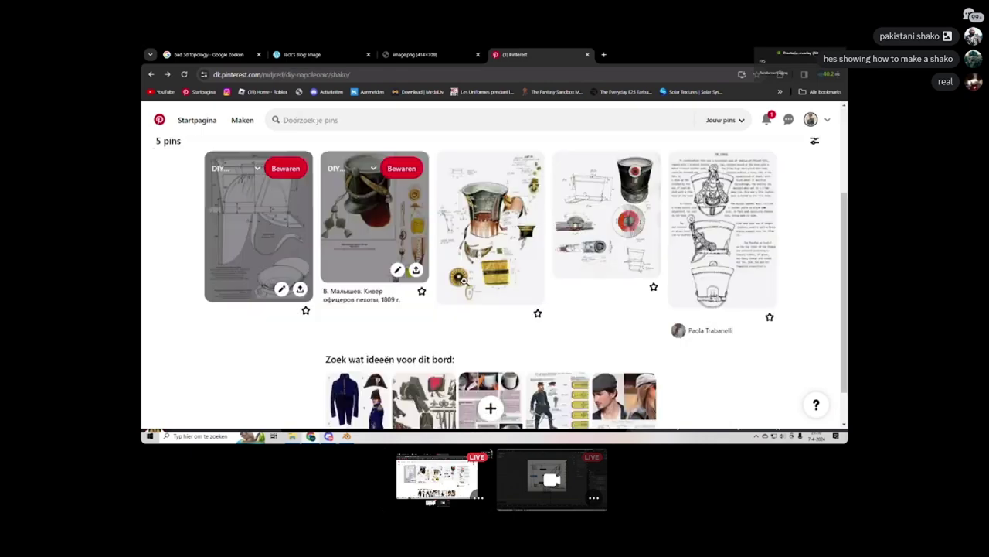
pyautogui.click(371, 203)
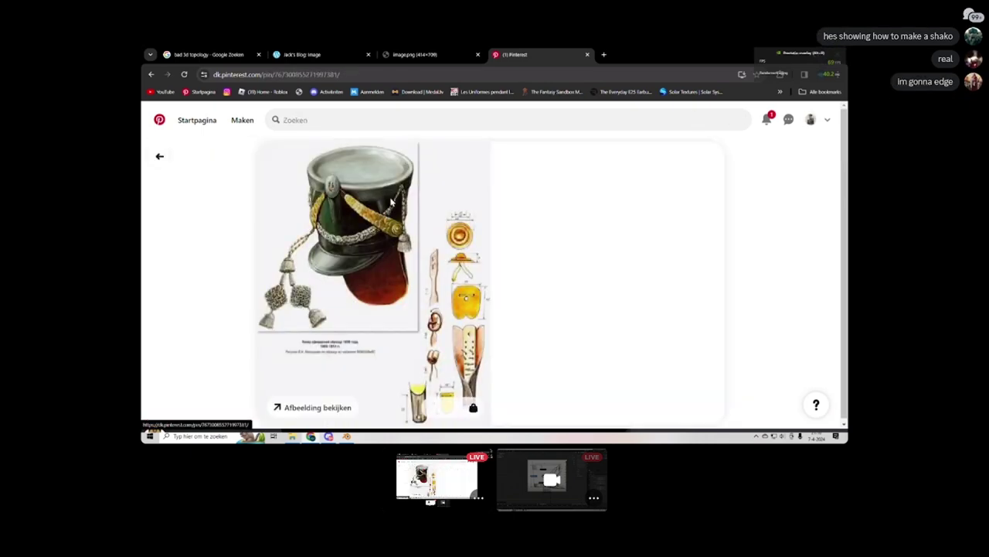
pyautogui.click(158, 156)
pyautogui.click(600, 224)
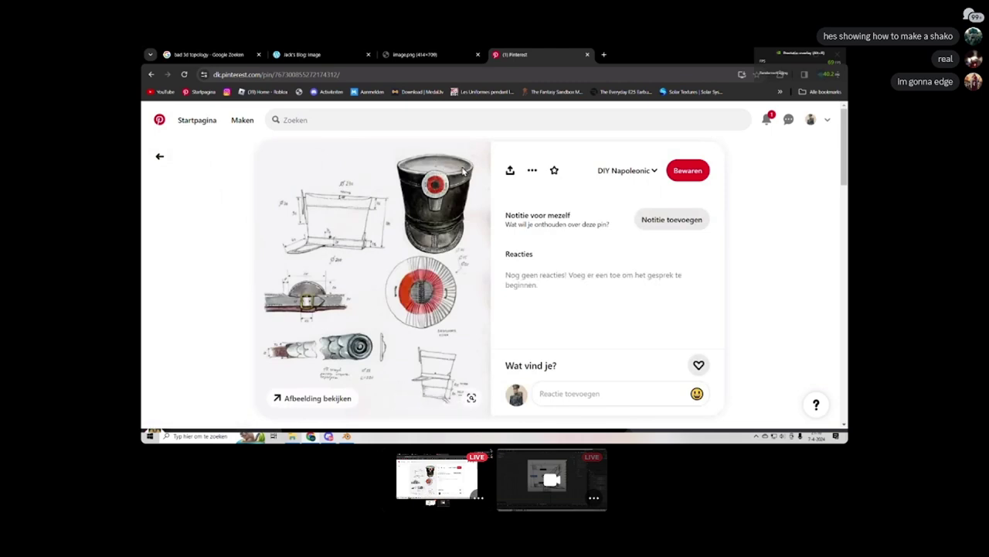
pyautogui.hotkey('alt', 'Tab')
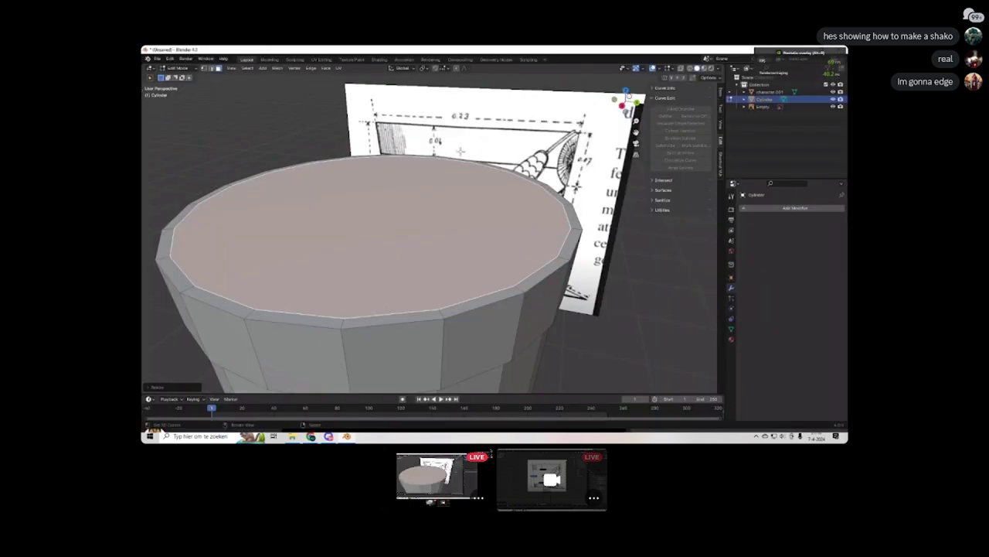
# Extrude the inner top face in place again and scale it inward to about 0.73.
pyautogui.press('e')
pyautogui.press('Escape')
pyautogui.press('s')
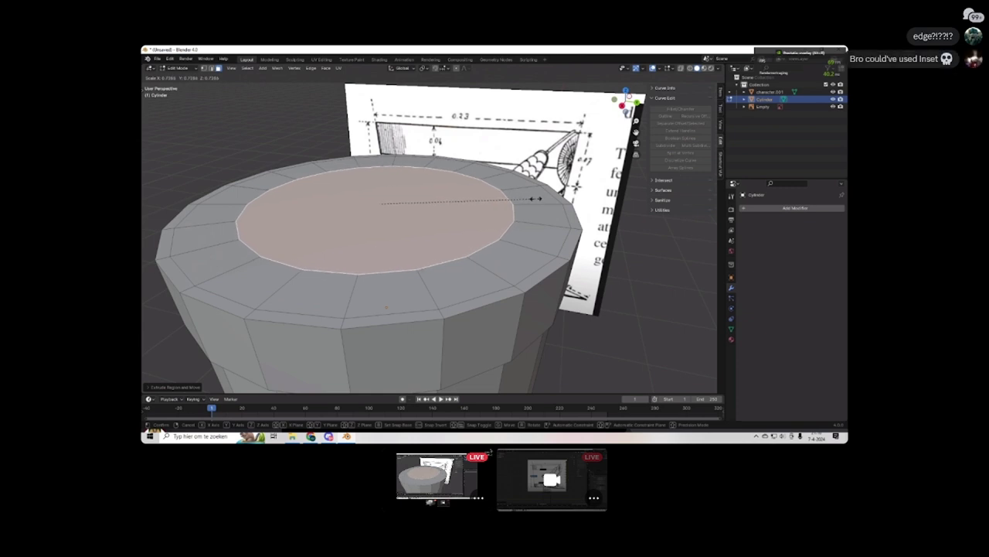
pyautogui.click(535, 198)
# Lower the inner top face along Z to sink the crown, and return to Object Mode to view the whole hat.
pyautogui.moveTo(535, 194); pyautogui.dragTo(530, 191, button='middle')
pyautogui.press('g')
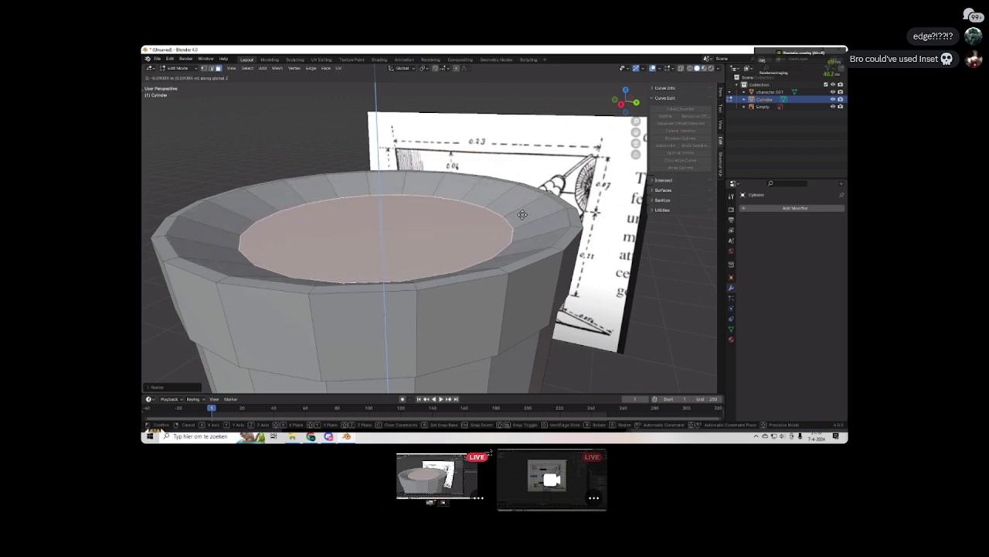
pyautogui.click(523, 215)
pyautogui.press('Tab')
pyautogui.scroll(-8, 525, 215)
pyautogui.moveTo(525, 215); pyautogui.dragTo(507, 262, button='middle')
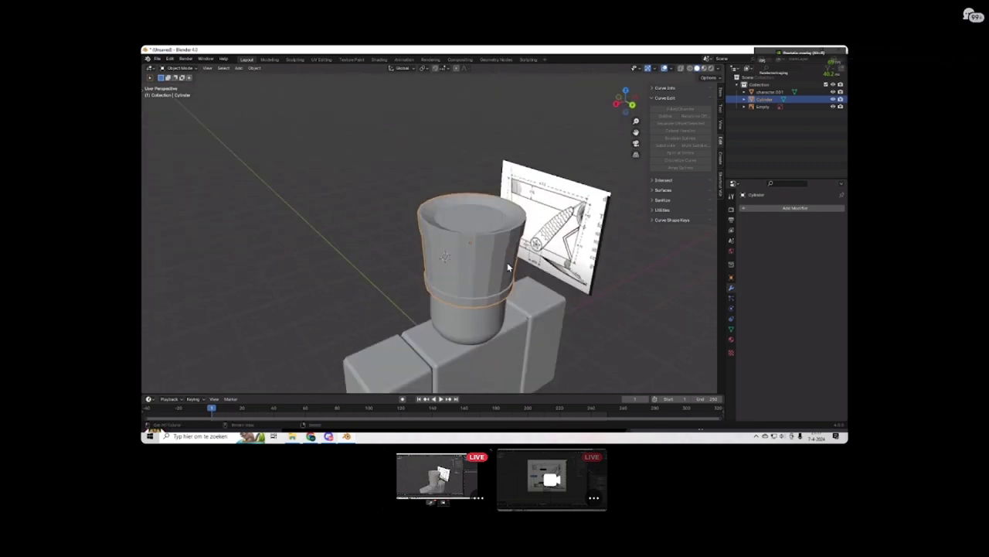
# Switch to Discord and read the newest messages in the MODELING LESSON chat.
pyautogui.hotkey('alt', 'Tab')
pyautogui.hotkey('alt', 'Tab')
pyautogui.press('Tab')
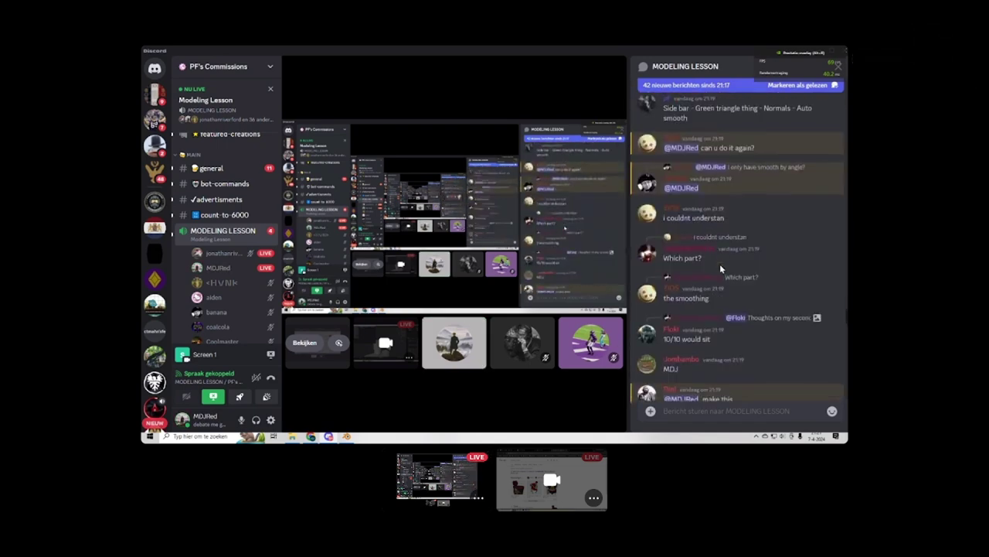
pyautogui.scroll(-10, 719, 269)
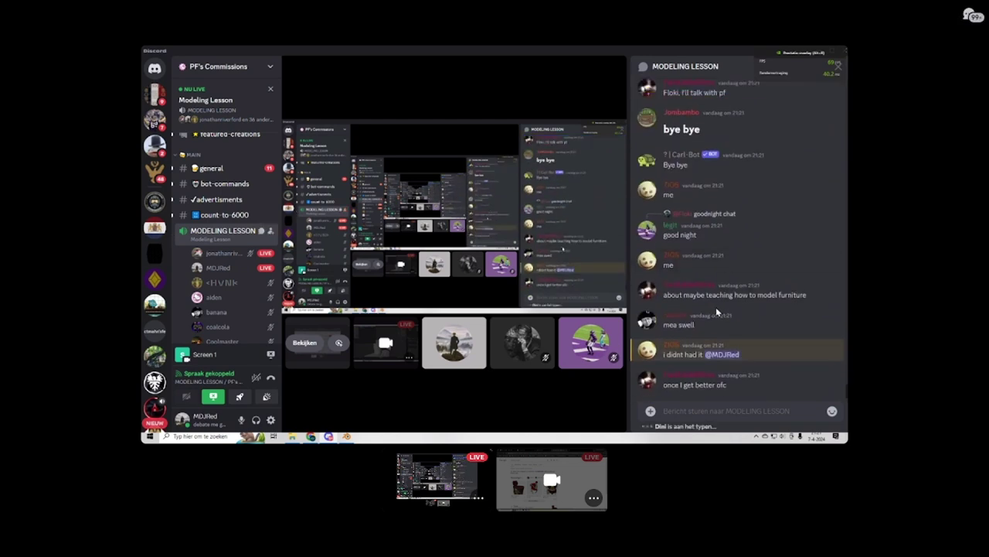
pyautogui.moveTo(740, 354); pyautogui.dragTo(706, 354)
pyautogui.click(706, 352)
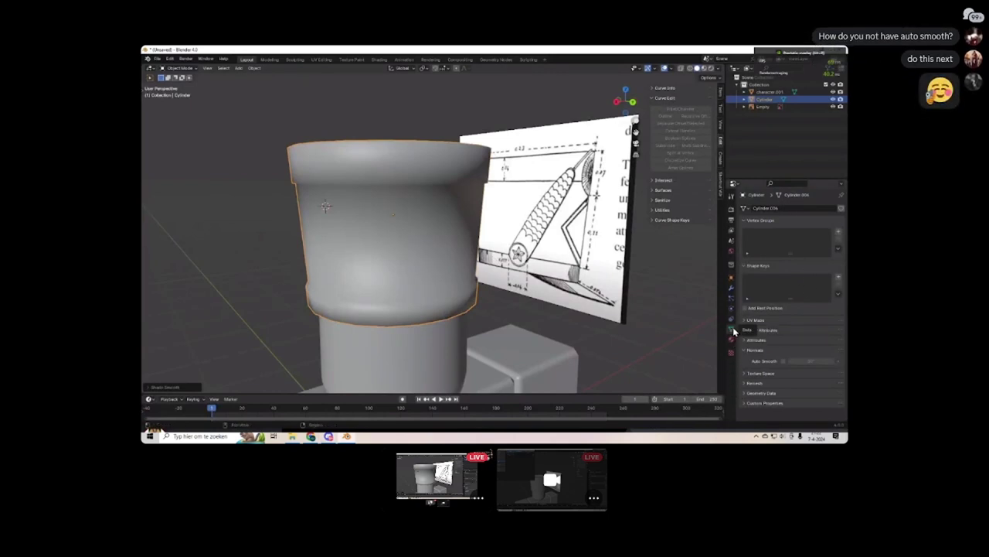
# Enable Auto Smooth for the shako cylinder's normals.
pyautogui.click(782, 361)
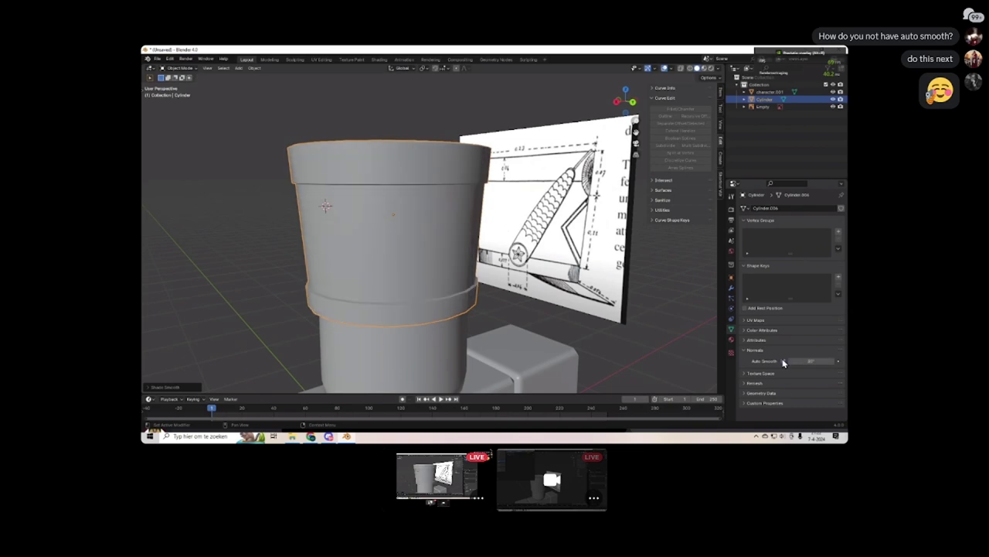
pyautogui.moveTo(433, 255); pyautogui.dragTo(449, 269, button='middle')
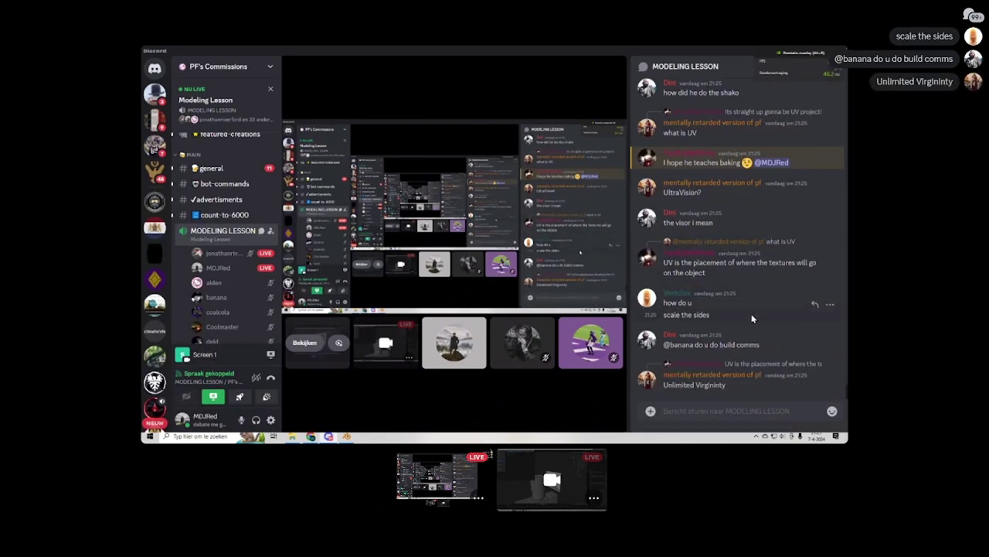
# Switch from Discord to Blender and try scaling the visor's outer edge along the global X axis.
pyautogui.rightClick(752, 318)
pyautogui.click(702, 316)
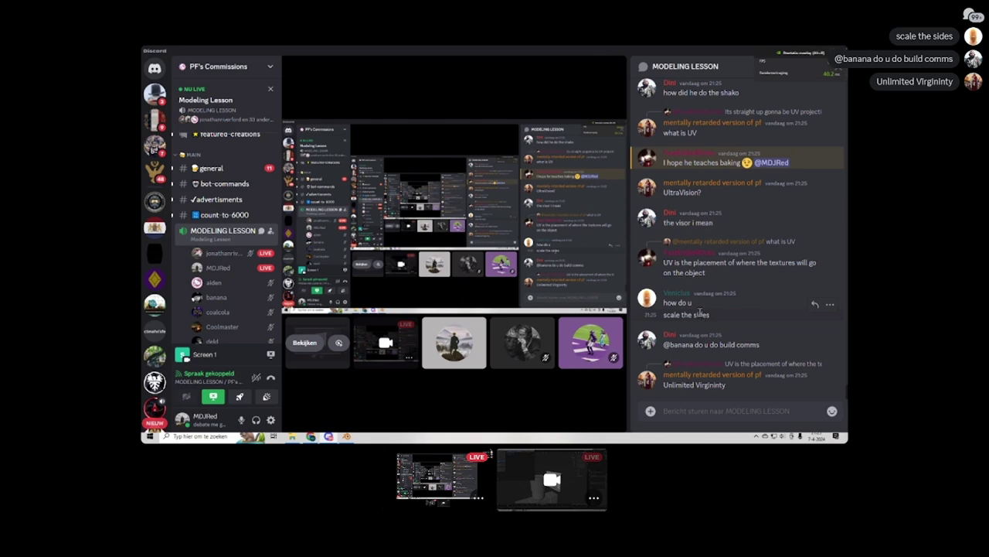
pyautogui.hotkey('alt', 'Tab')
pyautogui.scroll(-3, 433, 232)
pyautogui.moveTo(464, 232); pyautogui.dragTo(504, 232, button='middle')
pyautogui.press('s')
pyautogui.press('x')
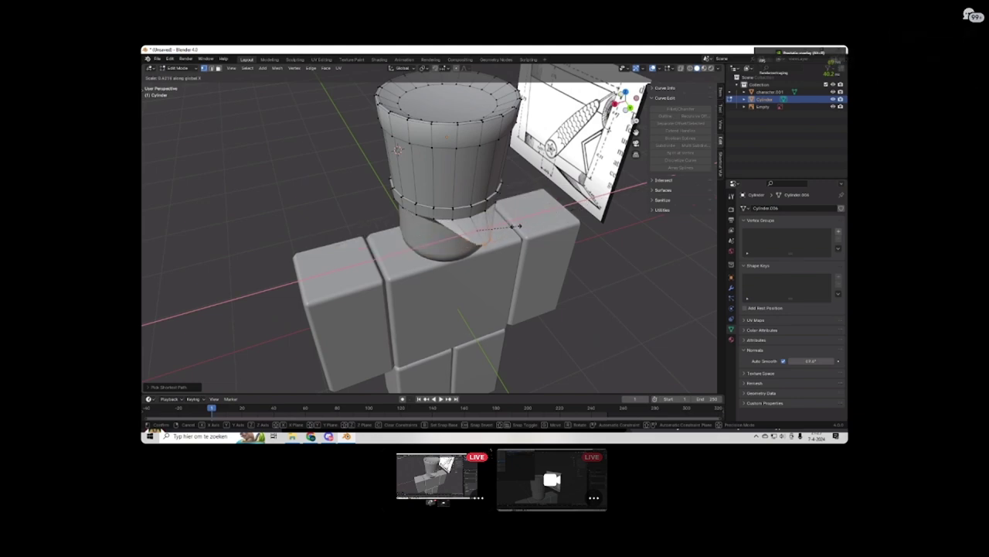
pyautogui.press('Escape')
pyautogui.hotkey('alt', 'Tab')
pyautogui.hotkey('alt', 'Tab')
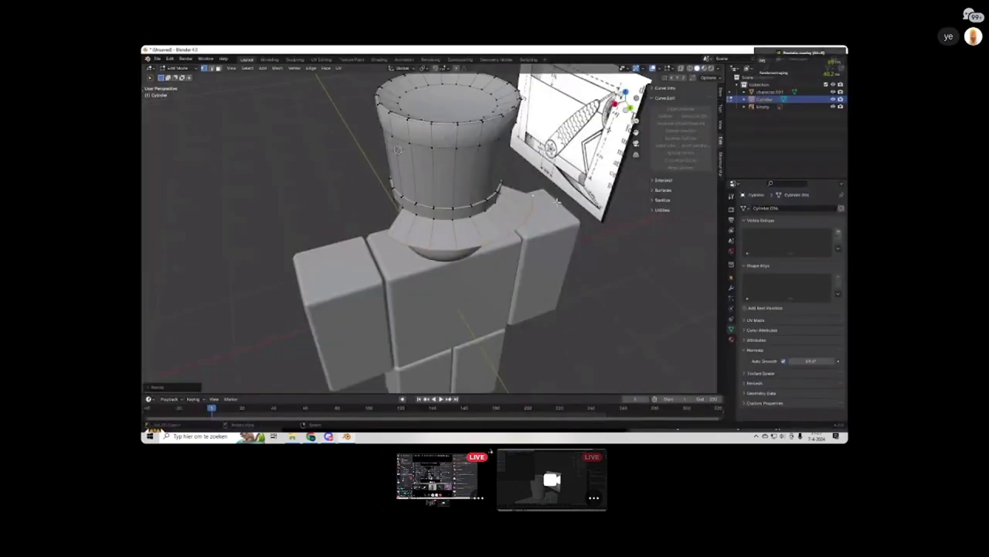
# Try the X-axis scaling on the visor's lower edge again from a closer view, and cancel it.
pyautogui.scroll(3, 464, 231)
pyautogui.press('s')
pyautogui.press('x')
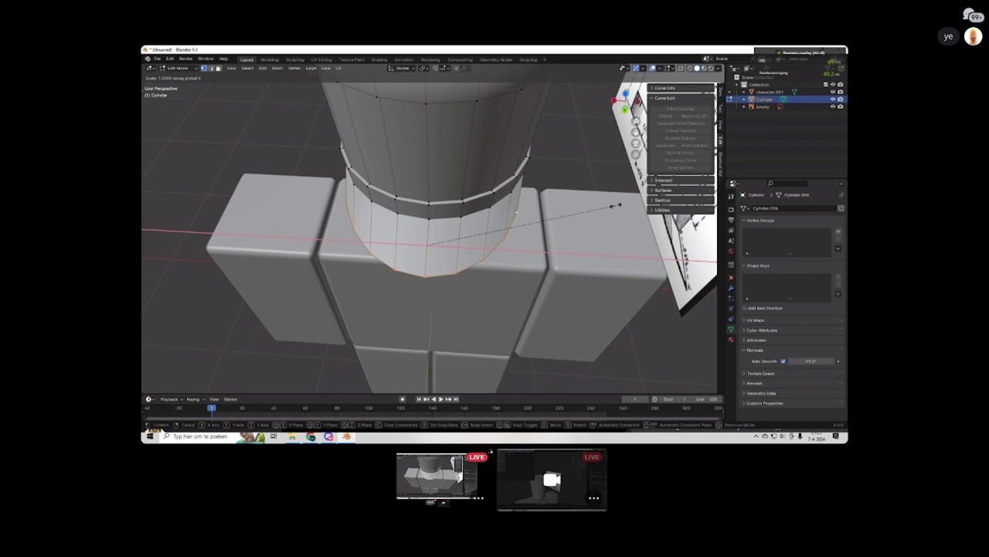
pyautogui.press('x')
pyautogui.scroll(-3, 533, 246)
pyautogui.press('Escape')
pyautogui.hotkey('alt', 'Tab')
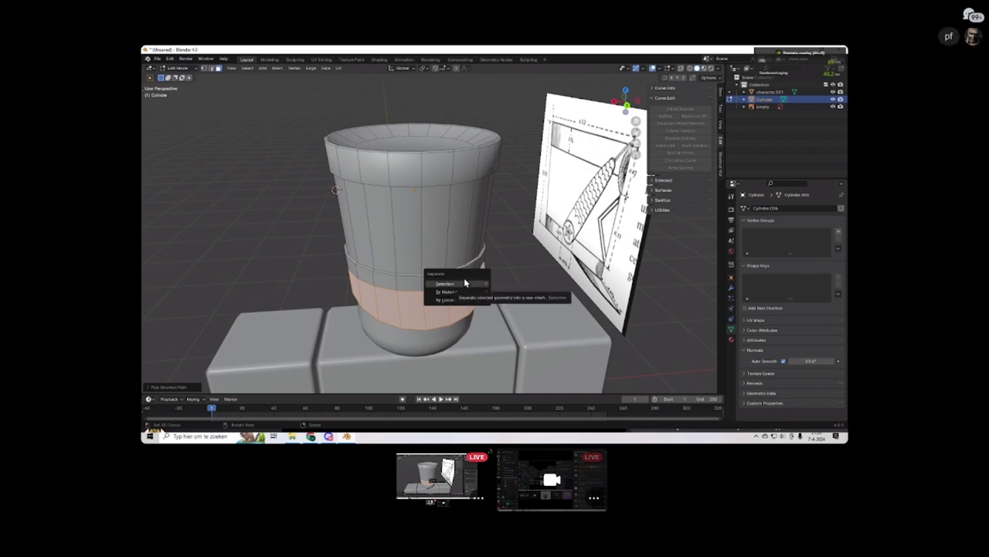
# Separate the selected visor faces from the shako into their own object and return to Object Mode.
pyautogui.click(455, 283)
pyautogui.press('Tab')
pyautogui.moveTo(457, 274)
pyautogui.mouseDown(button='middle')
pyautogui.moveTo(497, 276)
pyautogui.moveTo(444, 281)
pyautogui.mouseUp(button='middle')
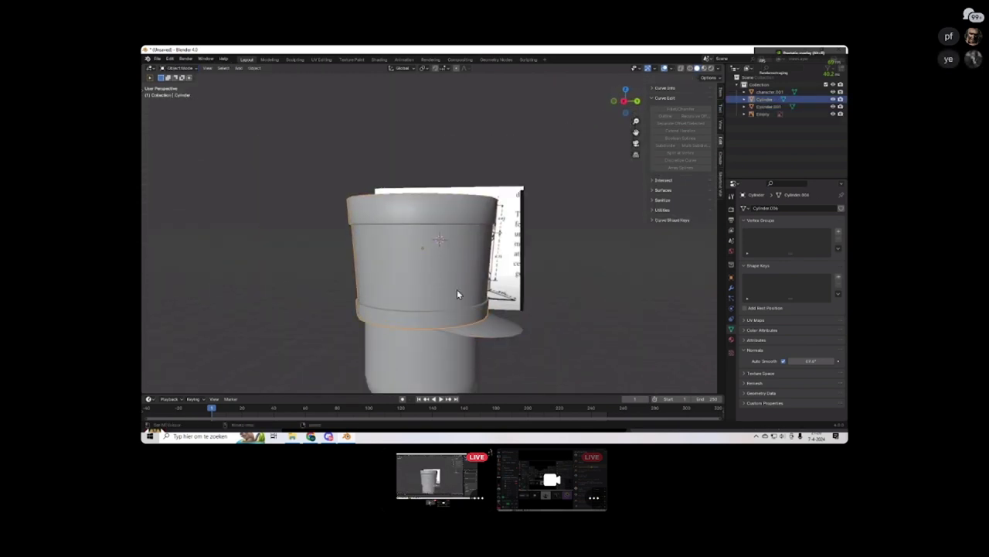
# Select the separated visor object and open its modifier properties.
pyautogui.click(502, 328)
pyautogui.moveTo(503, 329); pyautogui.dragTo(514, 247, button='middle')
pyautogui.scroll(5, 518, 311)
pyautogui.scroll(3, 509, 242)
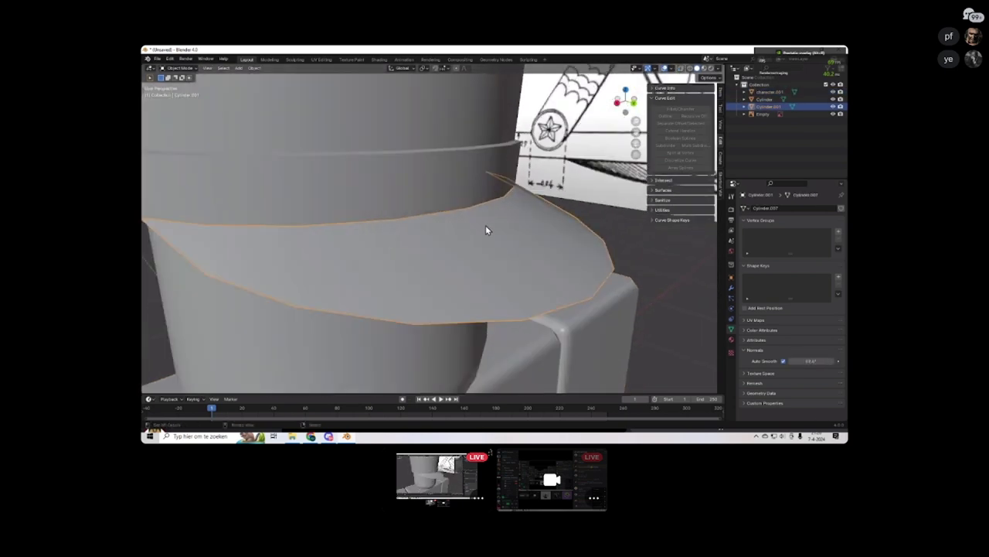
pyautogui.click(732, 290)
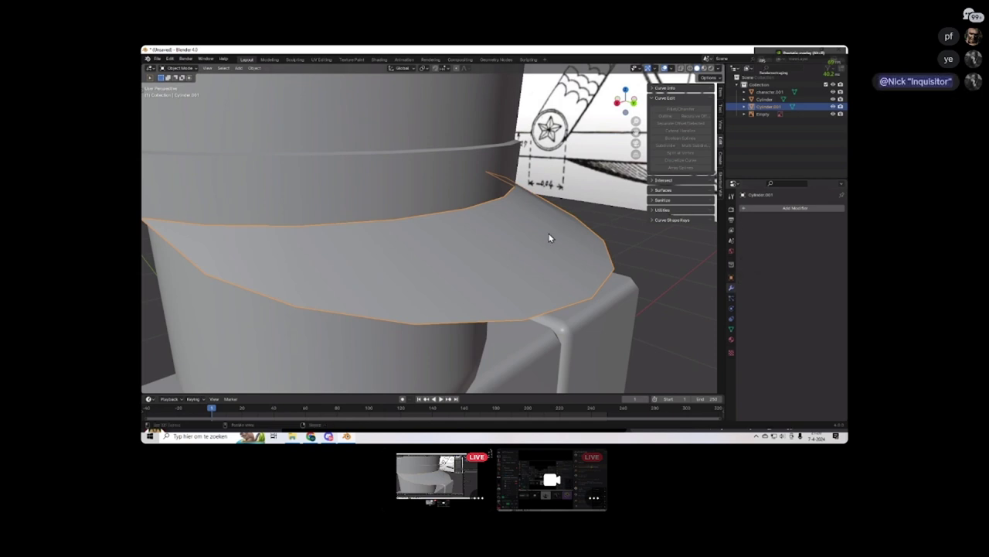
# Try extruding the visor's faces along their normals in Edit Mode to give the visor thickness.
pyautogui.scroll(-4, 547, 303)
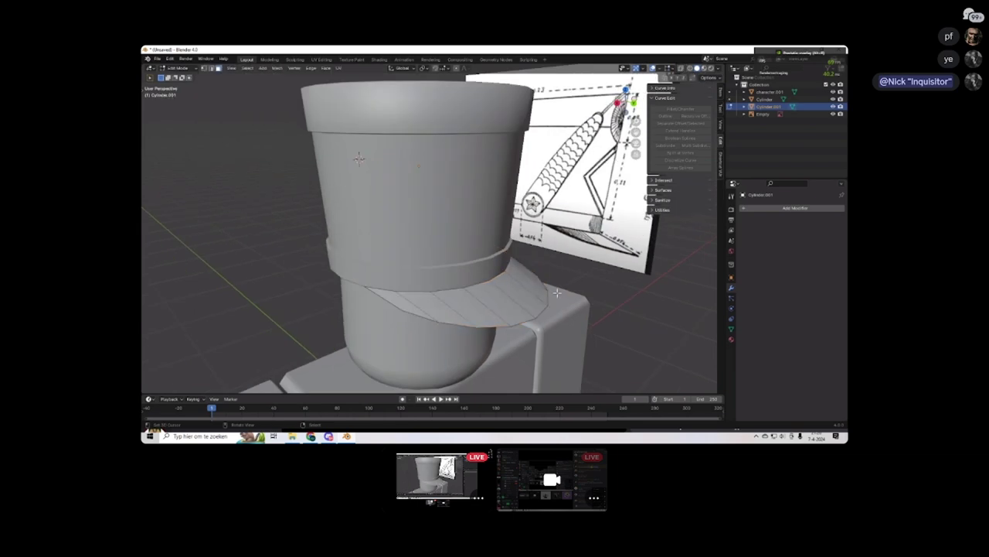
pyautogui.scroll(5, 549, 263)
pyautogui.press('Tab')
pyautogui.moveTo(549, 257); pyautogui.dragTo(464, 238, button='middle')
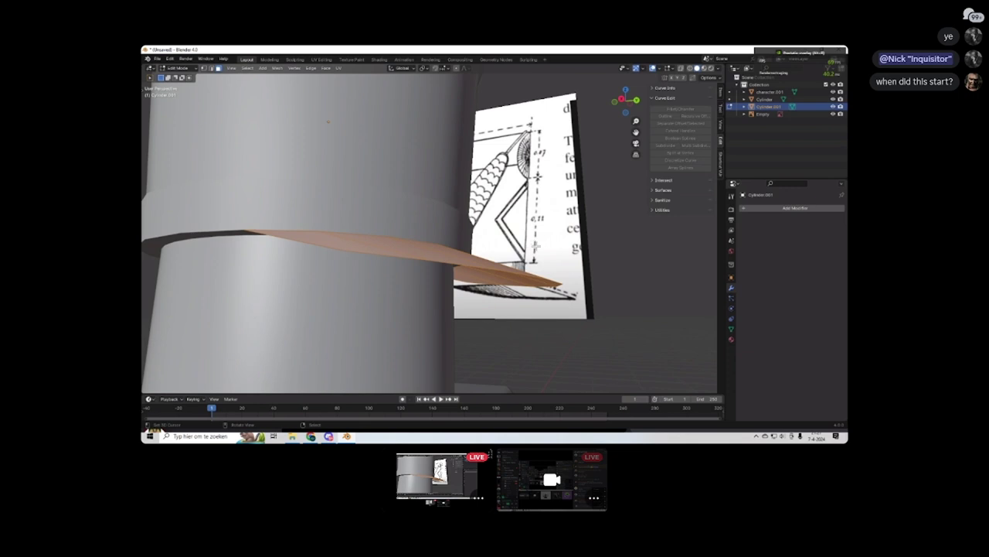
pyautogui.press('e')
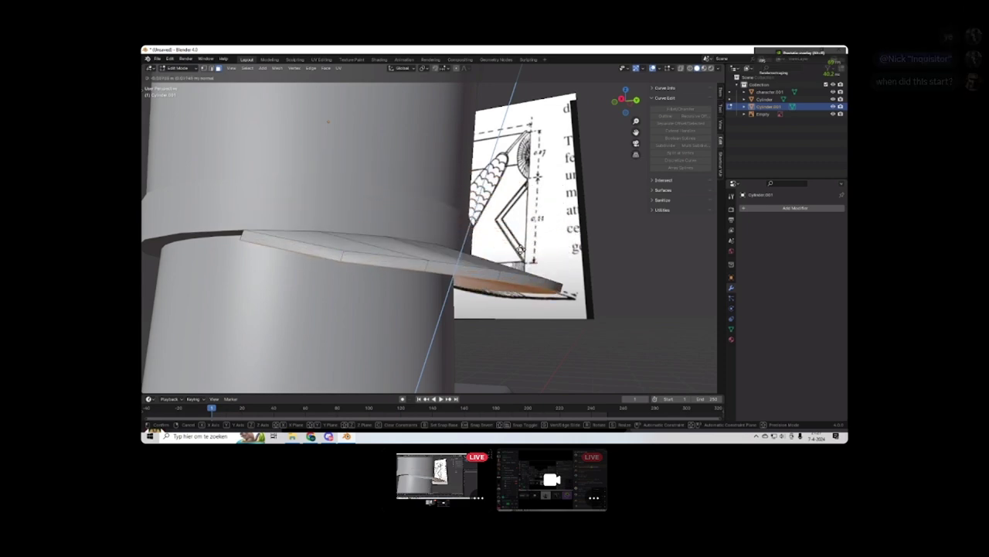
pyautogui.press('Return')
pyautogui.moveTo(387, 239); pyautogui.dragTo(462, 275, button='middle')
pyautogui.press('e')
pyautogui.press('Escape')
pyautogui.press('Tab')
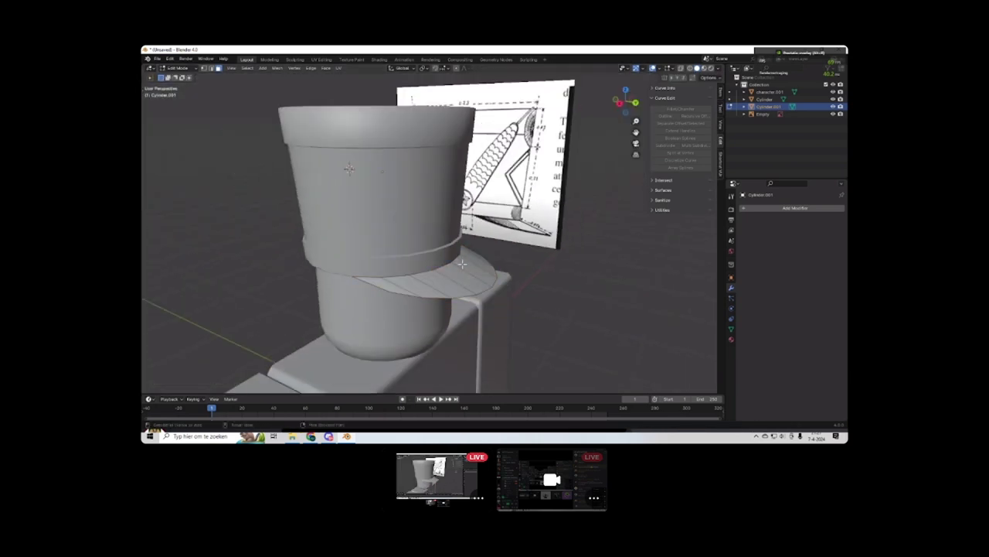
# Try joining the visor and the shako body into one object and enter Edit Mode.
pyautogui.keyDown('shift'); pyautogui.click(462, 275); pyautogui.keyUp('shift')
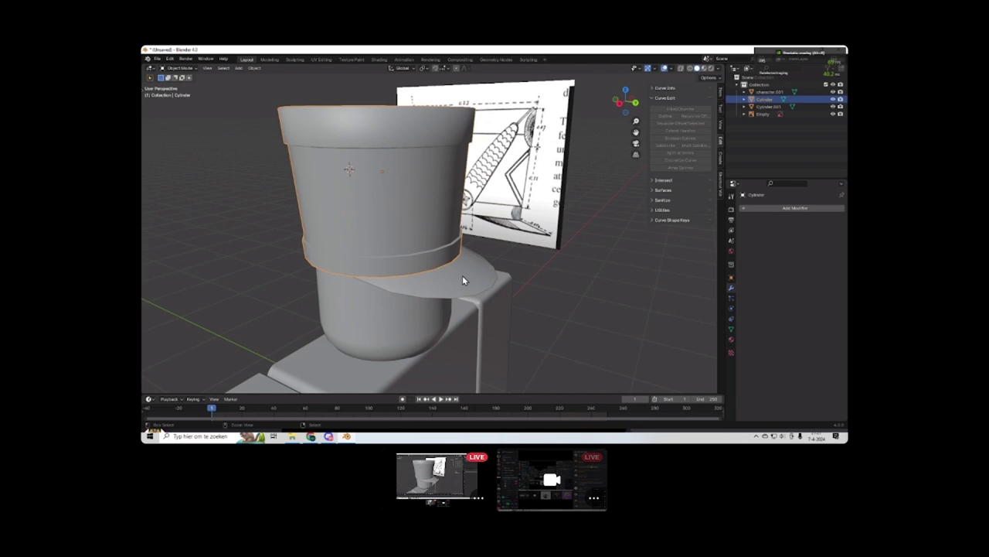
pyautogui.hotkey('ctrl', 'j')
pyautogui.press('Tab')
# Select the visor faces on the joined mesh and try extruding them upward along their normals.
pyautogui.moveTo(463, 278); pyautogui.dragTo(523, 248, button='middle')
pyautogui.keyDown('ctrl'); pyautogui.click(464, 315); pyautogui.keyUp('ctrl')
pyautogui.keyDown('ctrl'); pyautogui.click(509, 305); pyautogui.keyUp('ctrl')
pyautogui.scroll(4, 479, 278)
pyautogui.press('e')
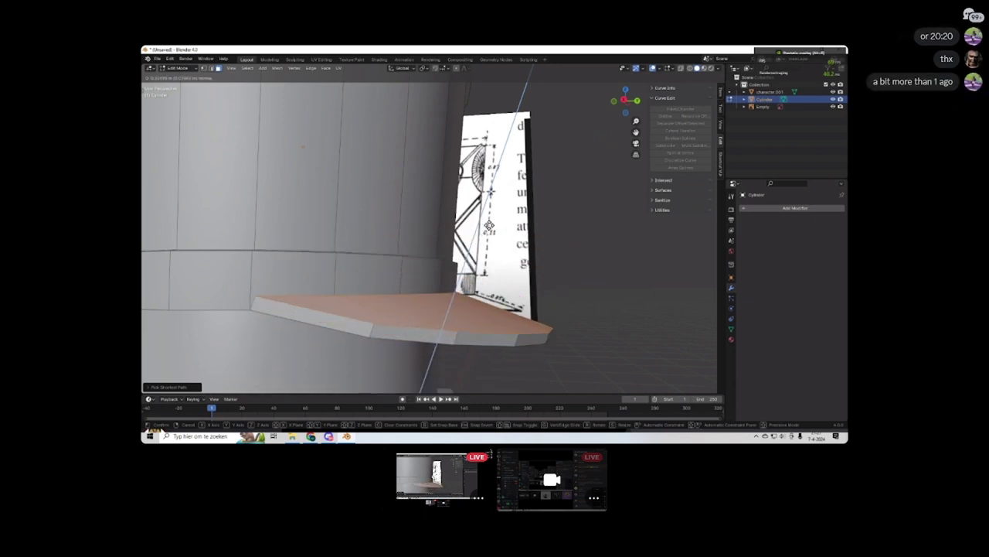
pyautogui.press('Escape')
pyautogui.press('KP_Decimal')
pyautogui.scroll(-3, 424, 244)
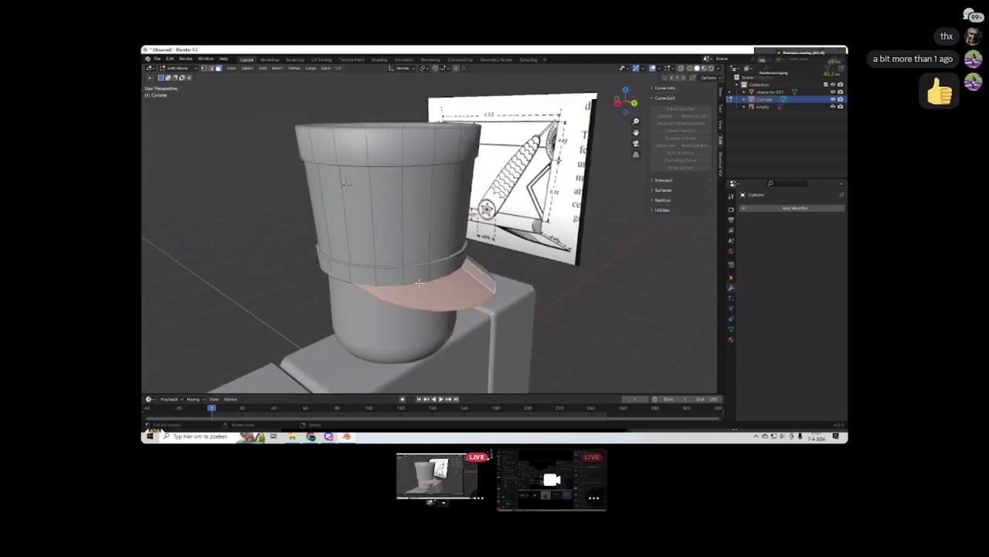
# Undo the trial extrusion and the joining of the visor with the shako body.
pyautogui.scroll(4, 424, 243)
pyautogui.scroll(-3, 495, 267)
pyautogui.moveTo(425, 243); pyautogui.dragTo(471, 257, button='middle')
pyautogui.scroll(2, 510, 271)
pyautogui.keyDown('ctrl'); pyautogui.click(512, 272); pyautogui.keyUp('ctrl')
pyautogui.scroll(3, 526, 217)
pyautogui.scroll(-3, 470, 256)
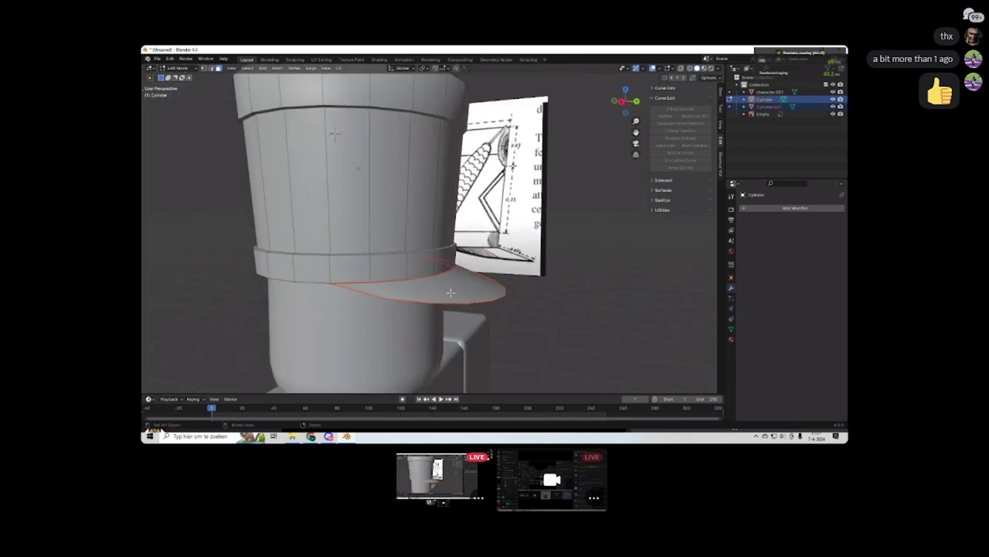
# Extrude the separate visor object's faces slightly downward along their normals to give the visor thickness.
pyautogui.moveTo(451, 292); pyautogui.dragTo(488, 250, button='middle')
pyautogui.click(454, 294)
pyautogui.scroll(4, 443, 271)
pyautogui.press('e')
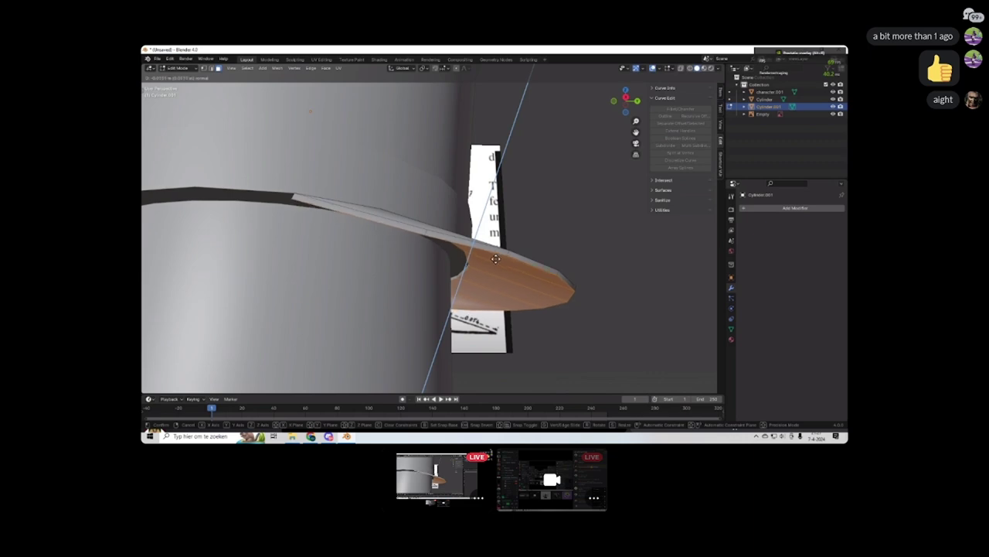
pyautogui.click(495, 259)
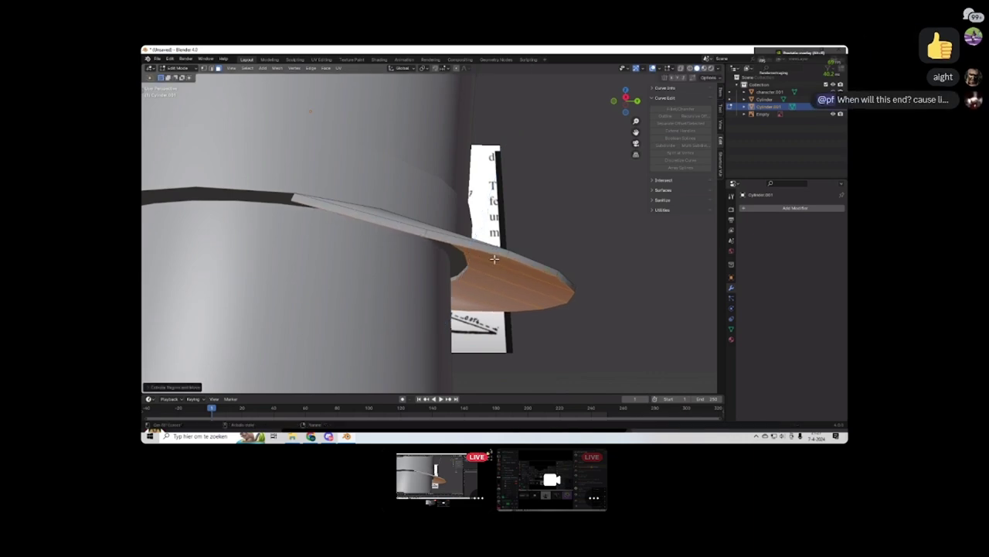
# Return to Object Mode to inspect the thickened visor, and switch to Discord to check the MODELING LESSON chat.
pyautogui.press('Tab')
pyautogui.moveTo(495, 259); pyautogui.dragTo(413, 283, button='middle')
pyautogui.scroll(3, 412, 282)
pyautogui.hotkey('alt', 'Tab')
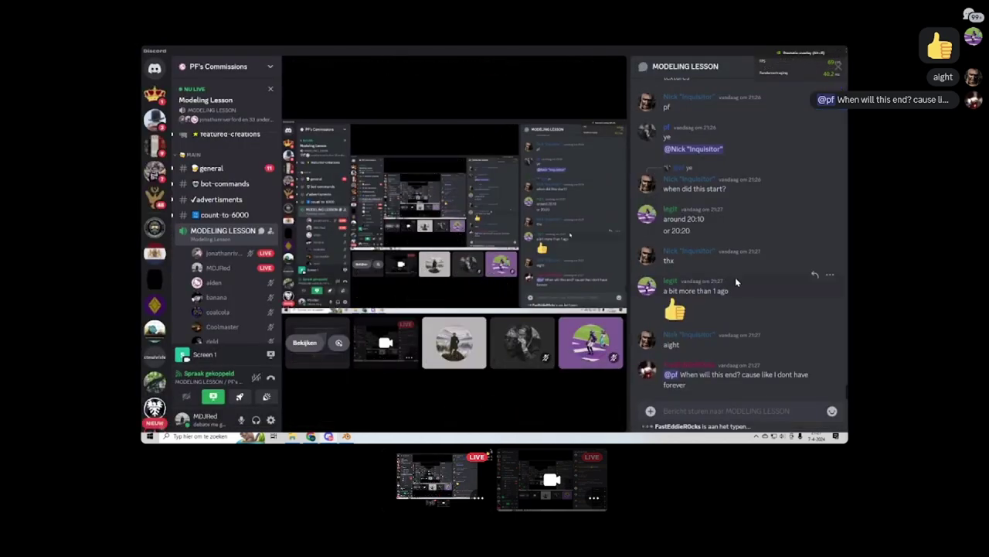